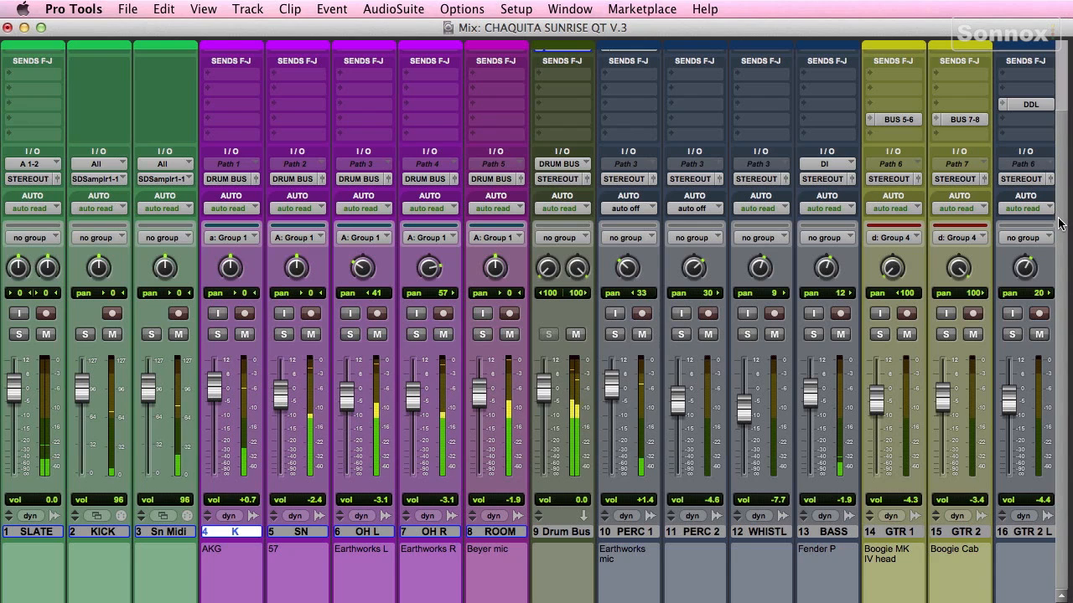
Step: Open the TrnMod (Oxford Transient Modulator) insert on the Drum Bus track and reposition its plugin window
{"action": "scroll", "coordinate": [1058, 201], "scroll_direction": "up", "scroll_amount": 1}
{"action": "scroll", "coordinate": [1057, 201], "scroll_direction": "up", "scroll_amount": 3}
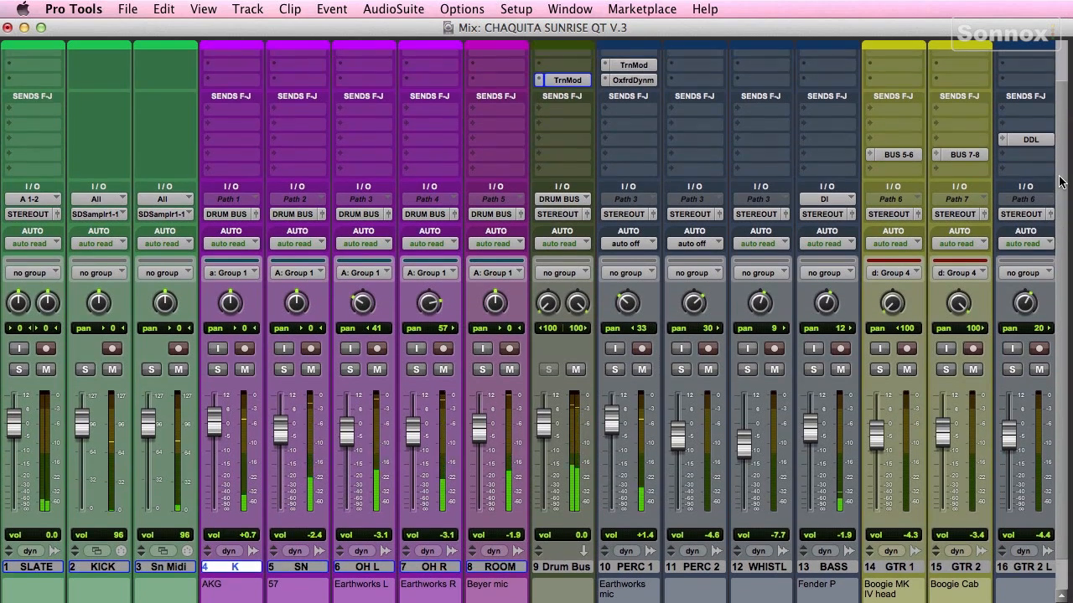
{"action": "left_click", "coordinate": [567, 81]}
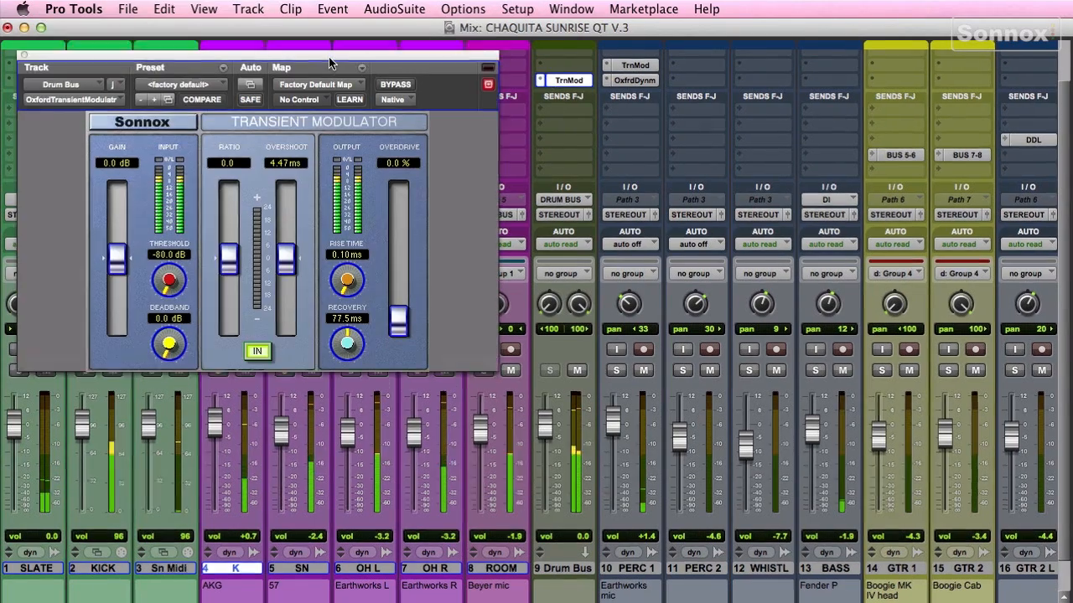
{"action": "left_click_drag", "start_coordinate": [328, 57], "coordinate": [324, 75]}
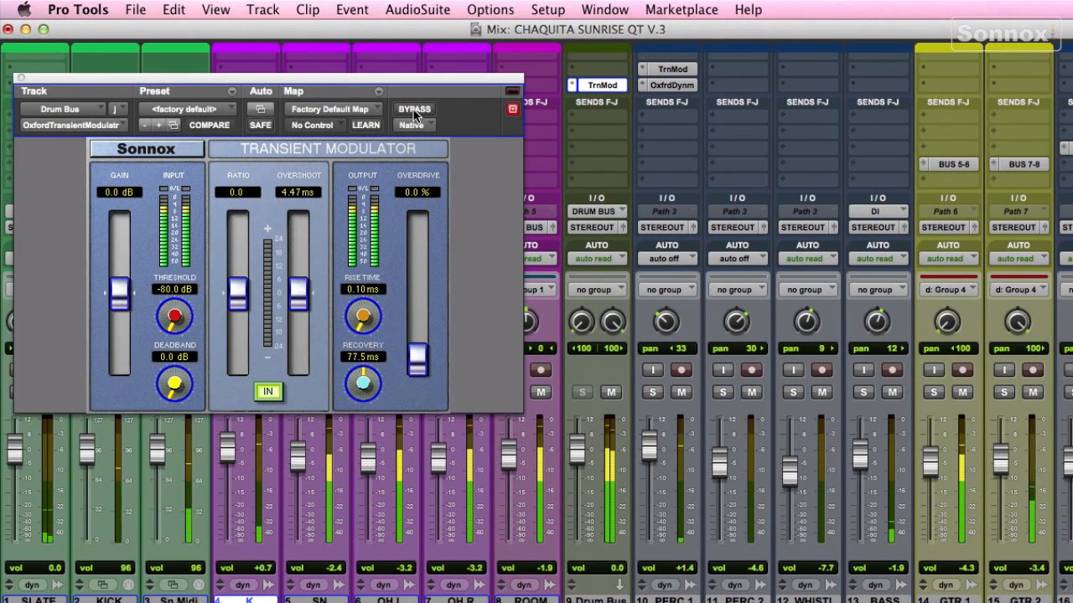
Step: Toggle the Transient Modulator's bypass on and off to compare, and browse its preset list without choosing
{"action": "left_click", "coordinate": [414, 111]}
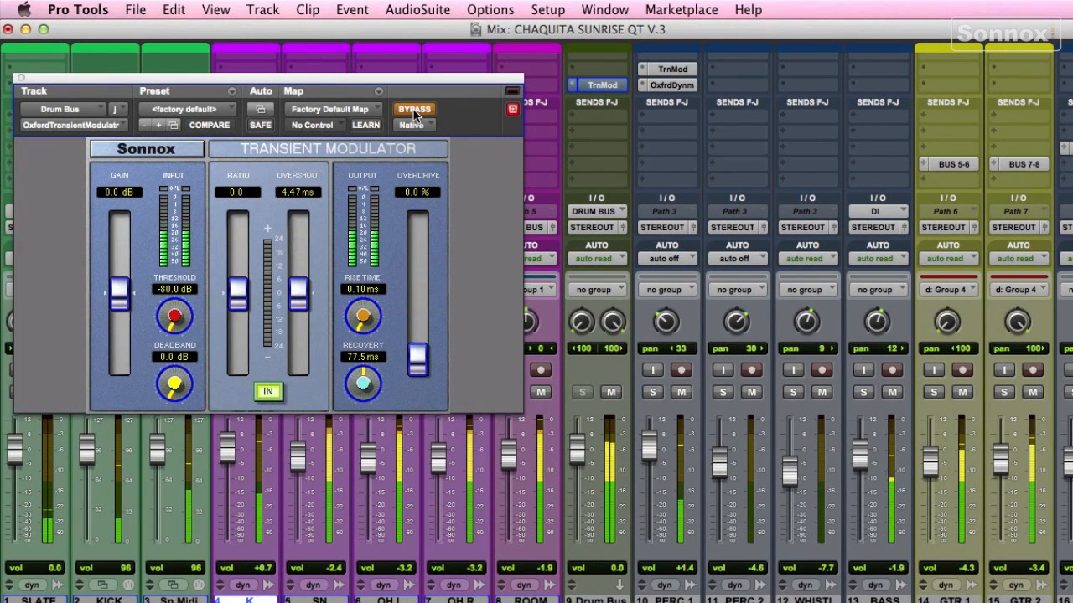
{"action": "left_click", "coordinate": [414, 110]}
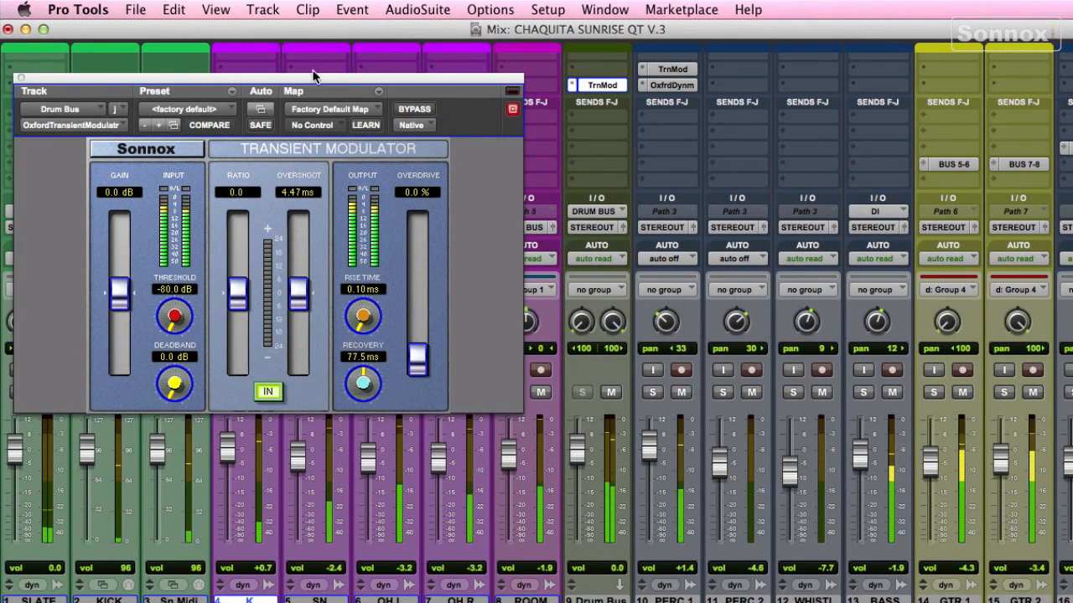
{"action": "mouse_move", "coordinate": [312, 77]}
{"action": "left_mouse_down"}
{"action": "mouse_move", "coordinate": [325, 41]}
{"action": "mouse_move", "coordinate": [335, 48]}
{"action": "mouse_move", "coordinate": [329, 81]}
{"action": "left_mouse_up"}
{"action": "left_click", "coordinate": [442, 392]}
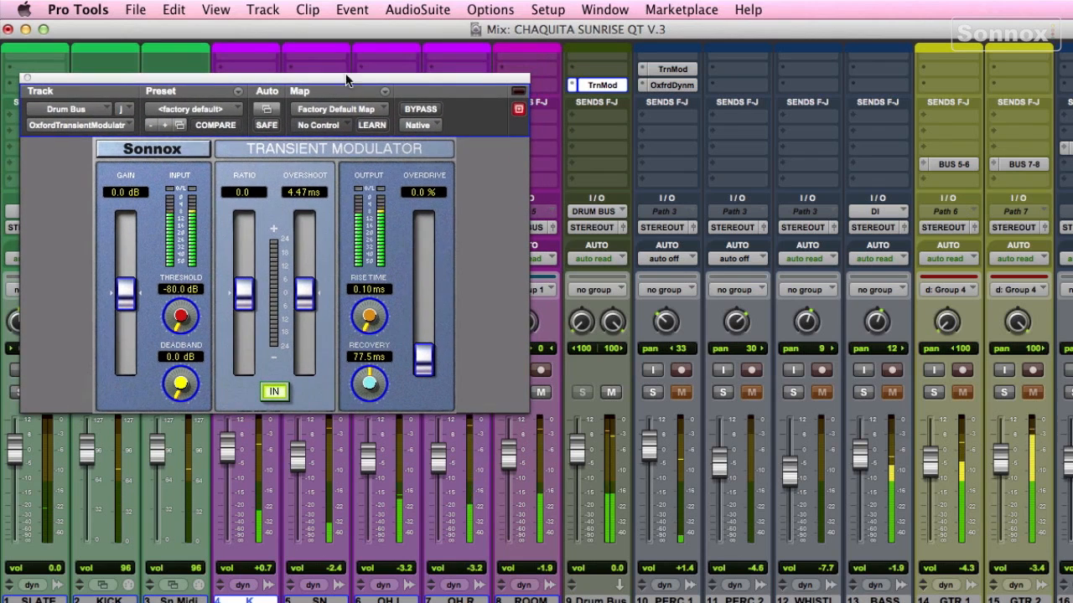
{"action": "left_click", "coordinate": [194, 109]}
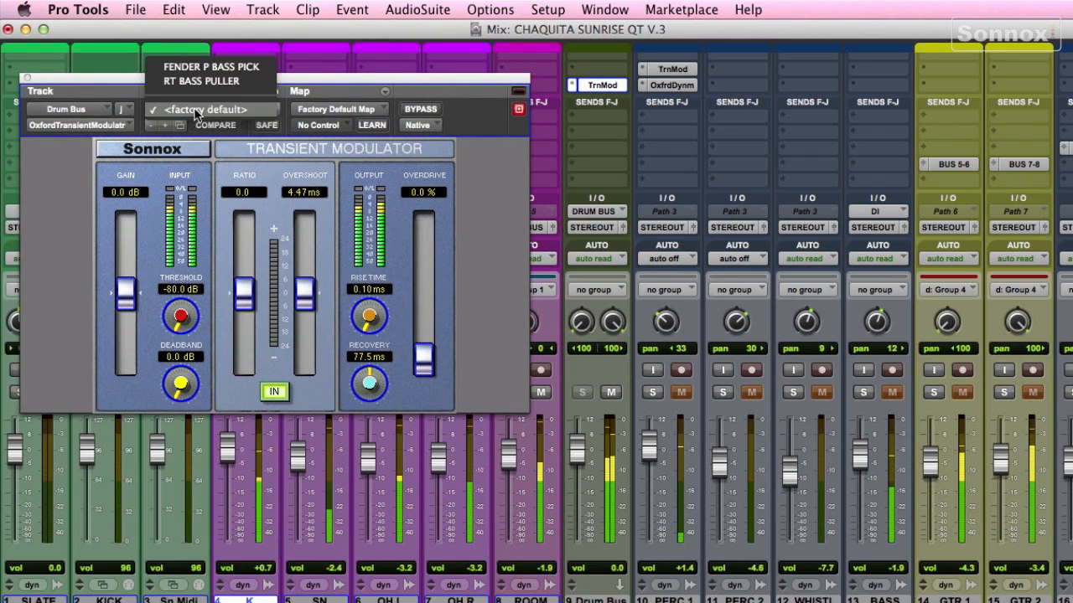
{"action": "left_click", "coordinate": [194, 109]}
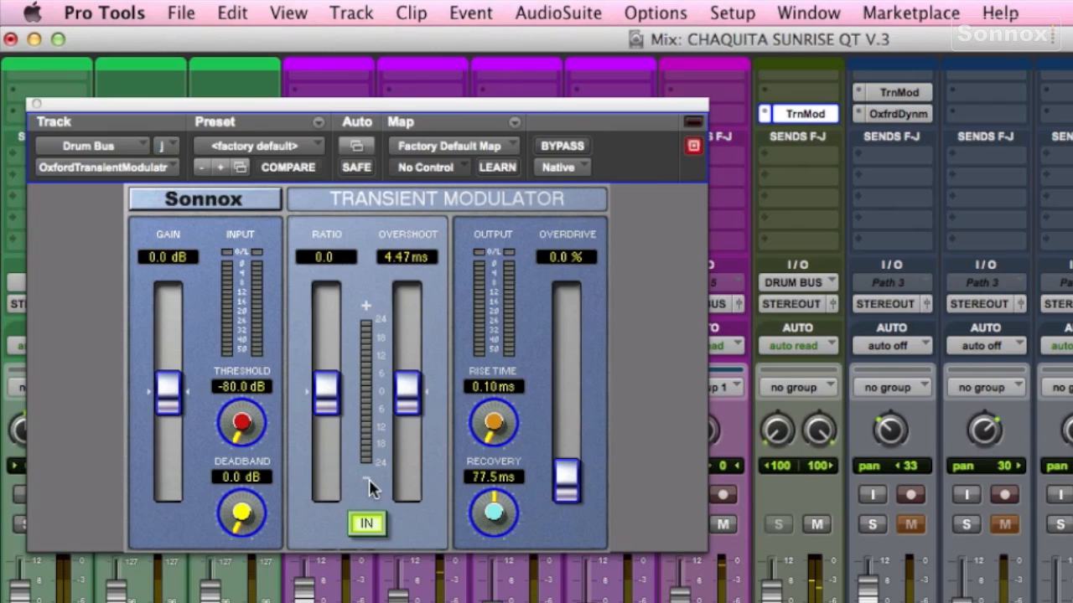
Step: Set the Transient Modulator ratio to -0.64 and clear the output overload indicator
{"action": "mouse_move", "coordinate": [334, 413]}
{"action": "left_mouse_down"}
{"action": "mouse_move", "coordinate": [328, 384]}
{"action": "mouse_move", "coordinate": [329, 393]}
{"action": "left_mouse_up"}
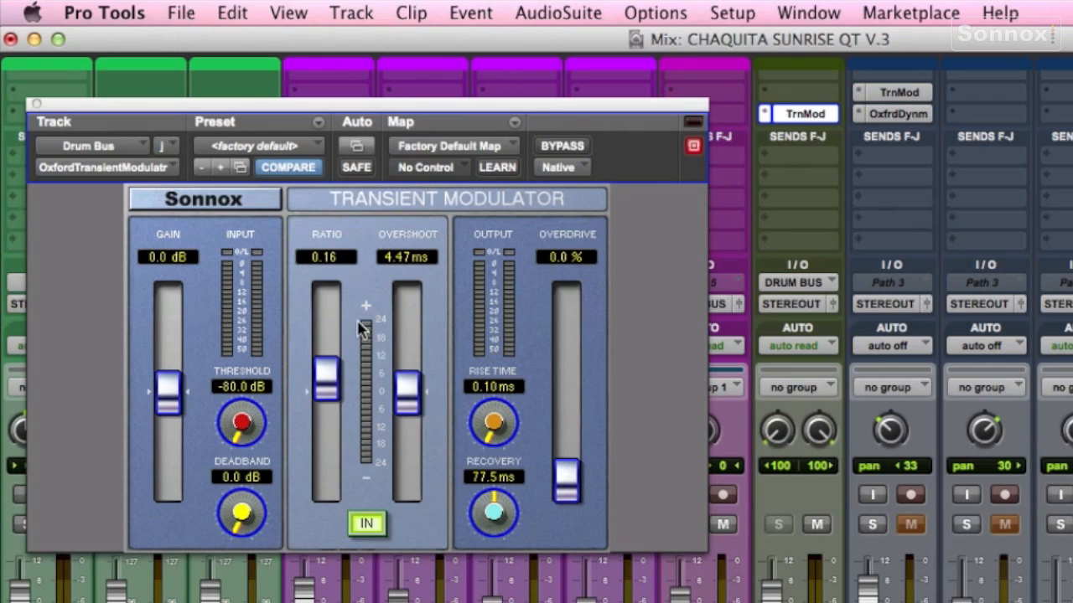
{"action": "left_click_drag", "start_coordinate": [332, 386], "coordinate": [336, 363]}
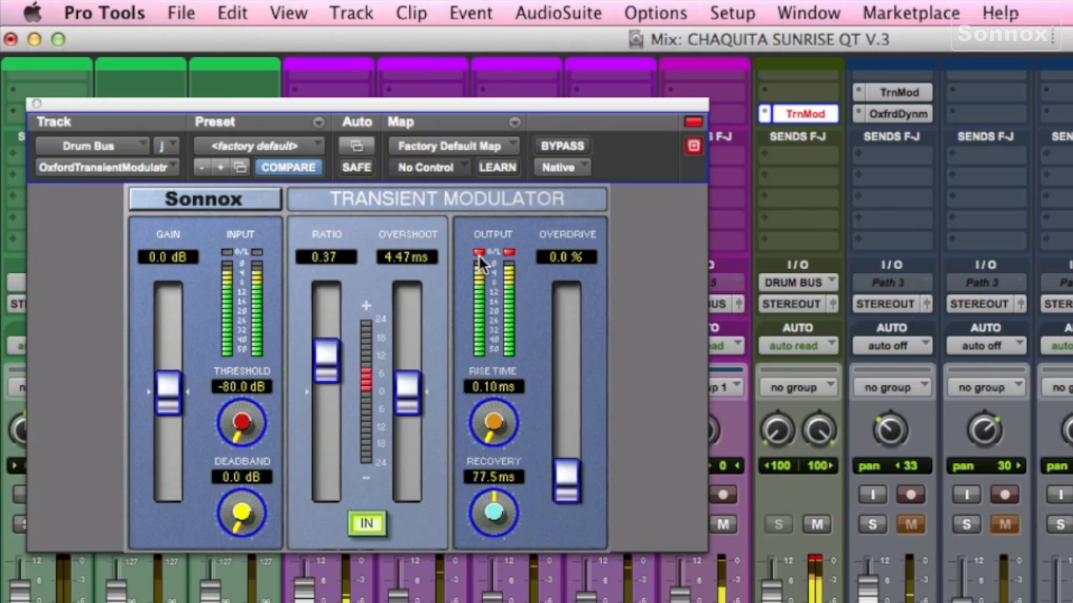
{"action": "left_click_drag", "start_coordinate": [339, 362], "coordinate": [327, 394]}
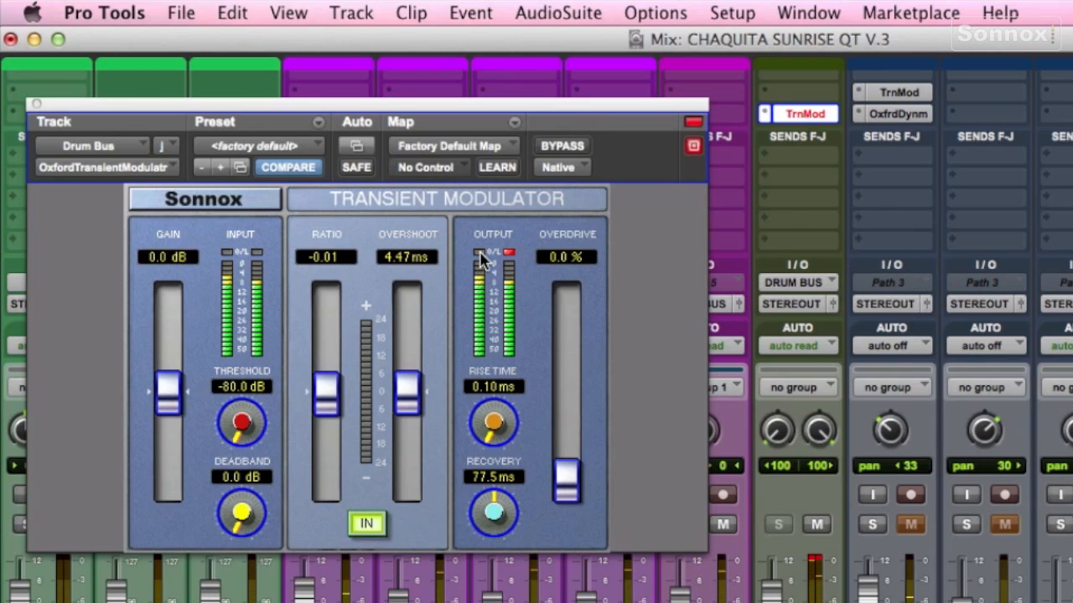
{"action": "left_click", "coordinate": [506, 253]}
{"action": "left_click_drag", "start_coordinate": [328, 386], "coordinate": [323, 442]}
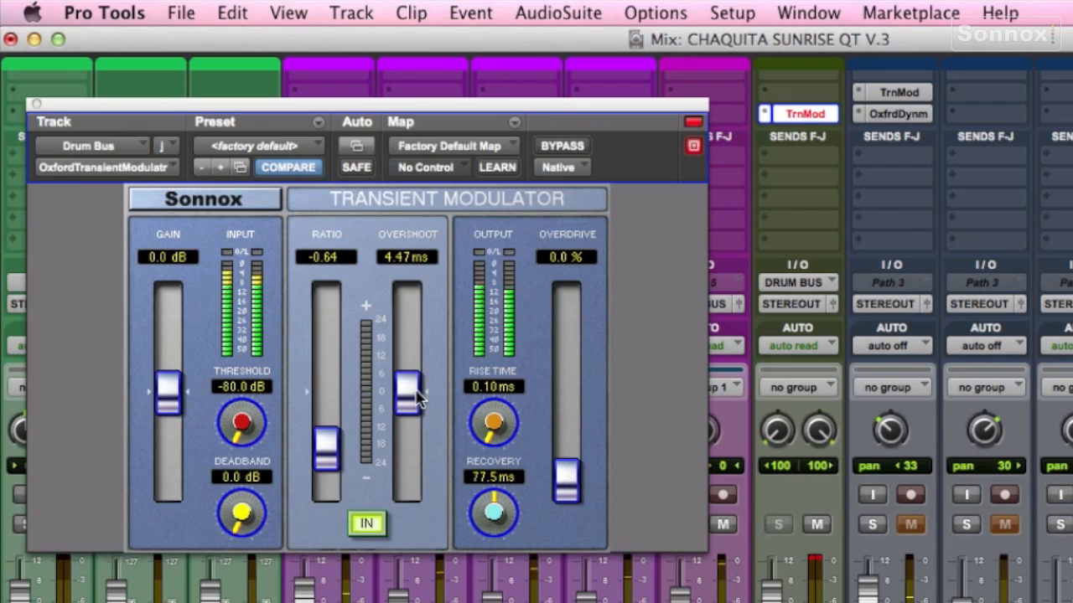
Step: Set the overshoot to 23.5 ms and compare the result with bypass on and off
{"action": "left_click_drag", "start_coordinate": [411, 400], "coordinate": [404, 361]}
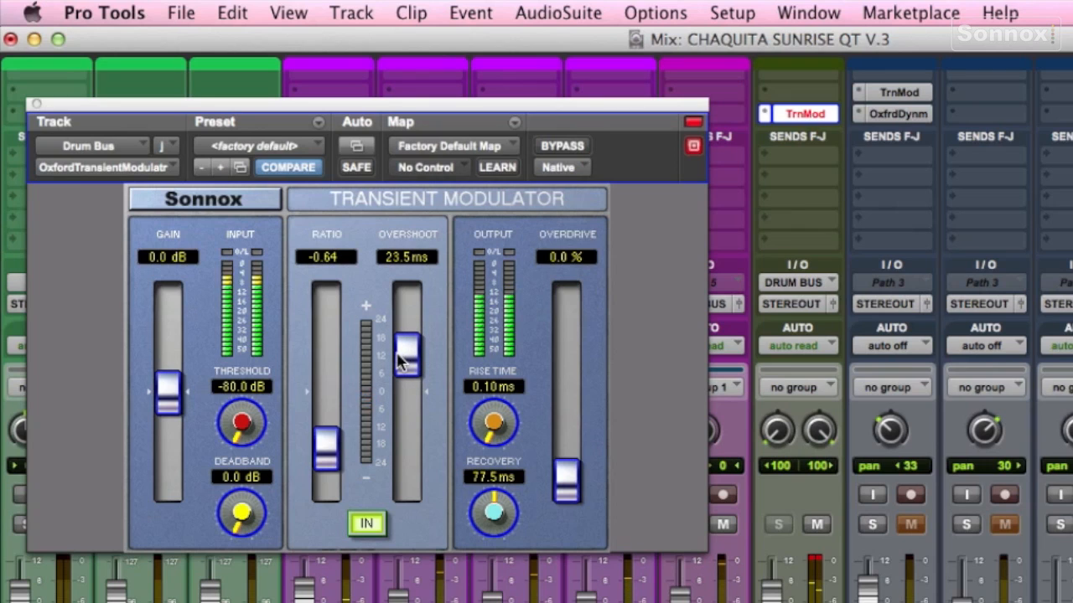
{"action": "left_click", "coordinate": [563, 148]}
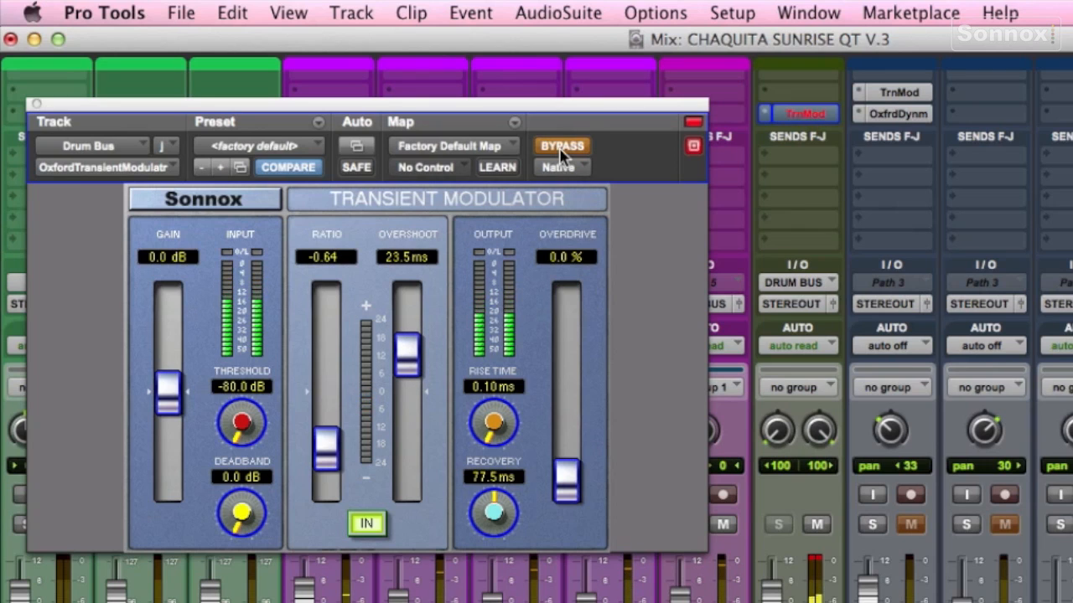
{"action": "left_click", "coordinate": [562, 147]}
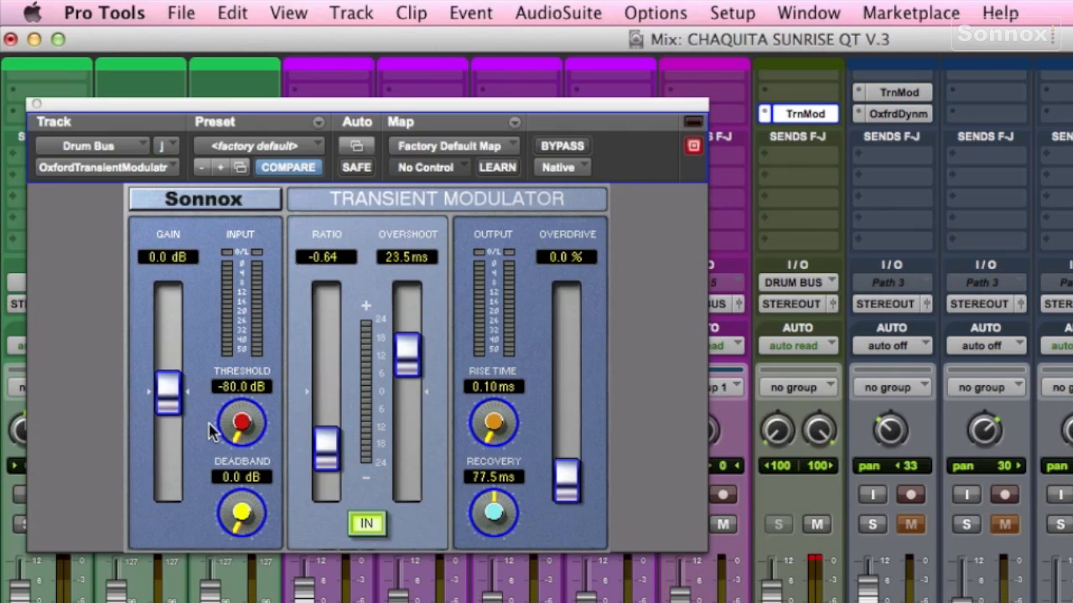
Step: Raise the Transient Modulator input gain to +7.86 dB and compare with bypass on and off
{"action": "left_click_drag", "start_coordinate": [169, 401], "coordinate": [169, 373]}
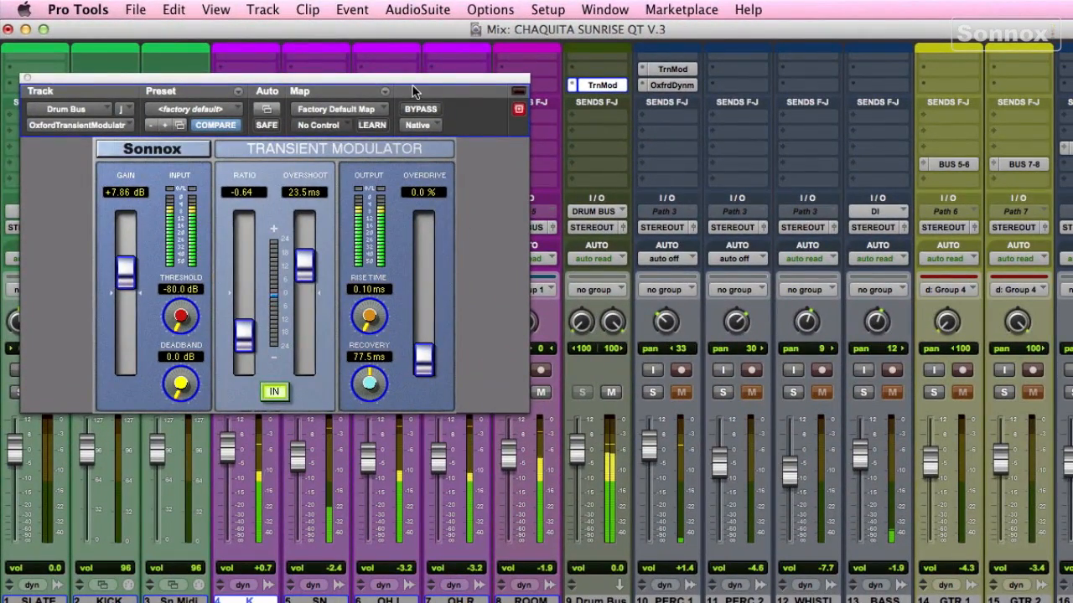
{"action": "left_click_drag", "start_coordinate": [413, 91], "coordinate": [401, 77]}
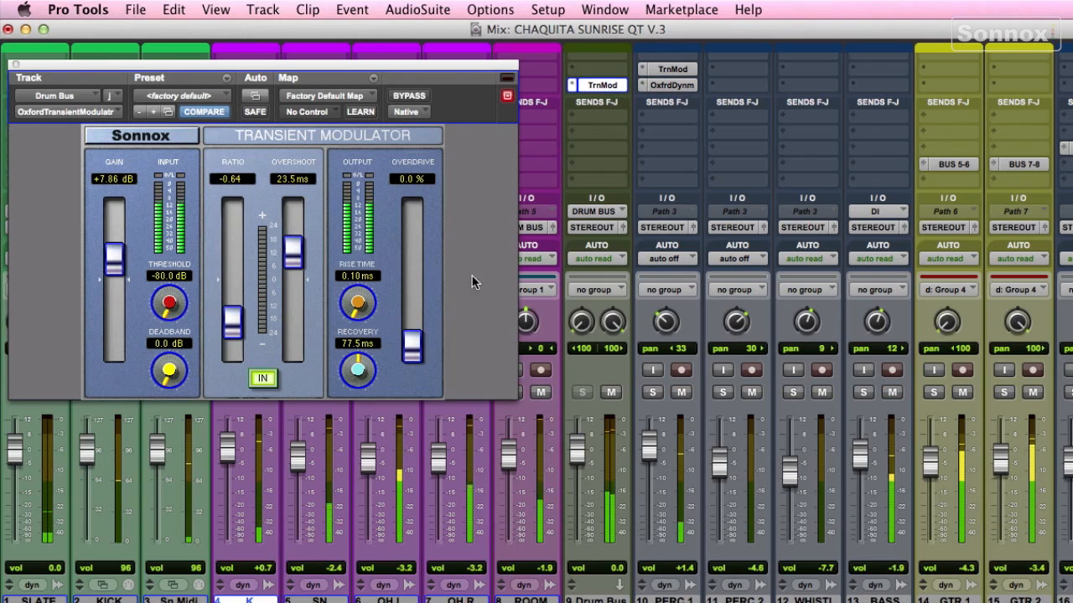
{"action": "left_click", "coordinate": [407, 97]}
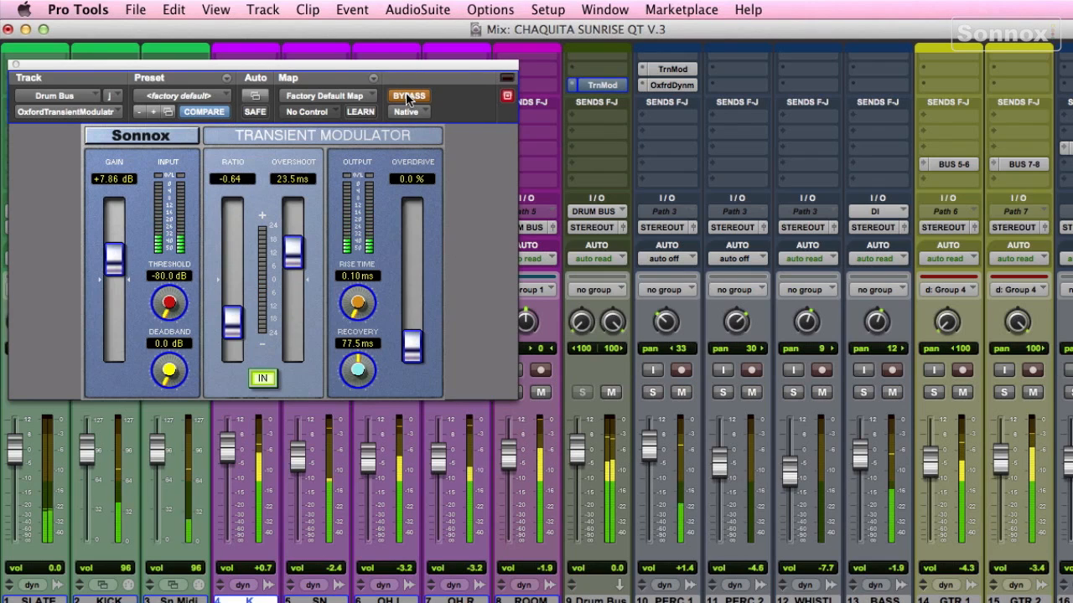
{"action": "left_click", "coordinate": [407, 96]}
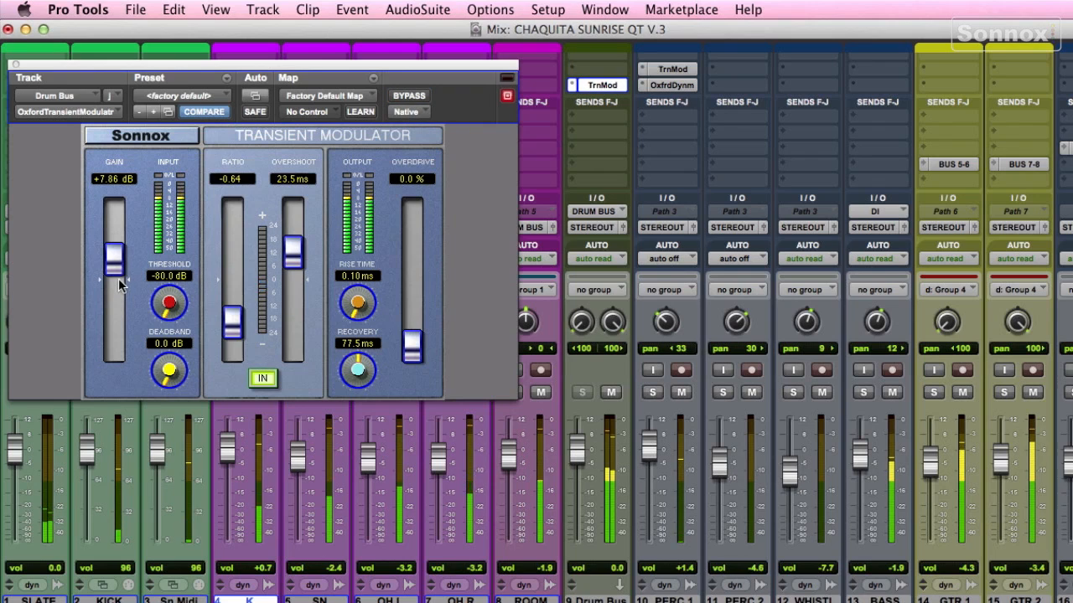
{"action": "left_click_drag", "start_coordinate": [114, 268], "coordinate": [111, 272]}
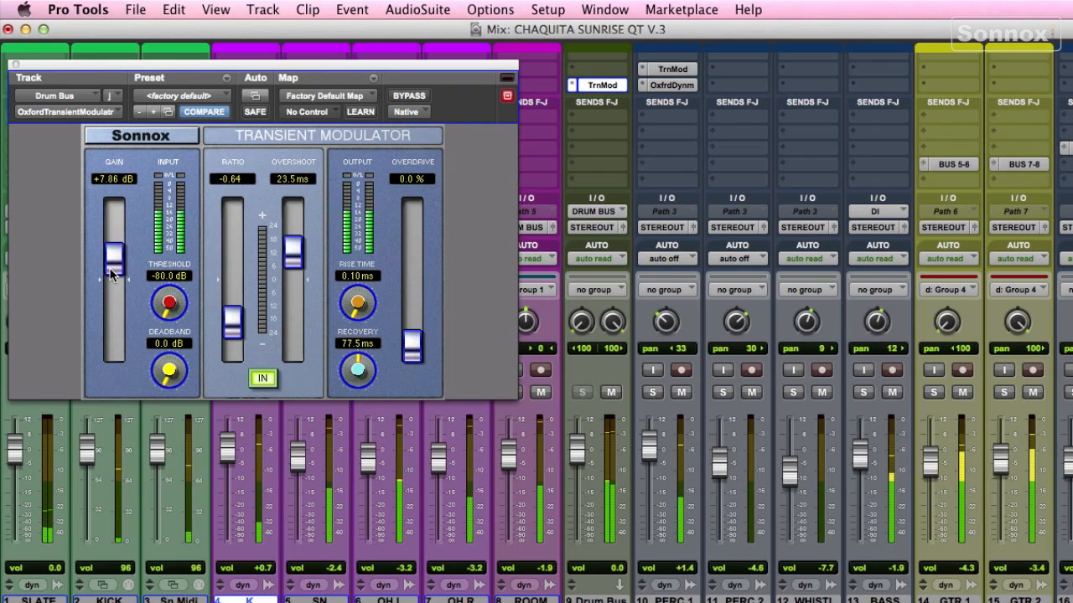
Step: Reload the factory default preset in the Transient Modulator
{"action": "left_click", "coordinate": [521, 390]}
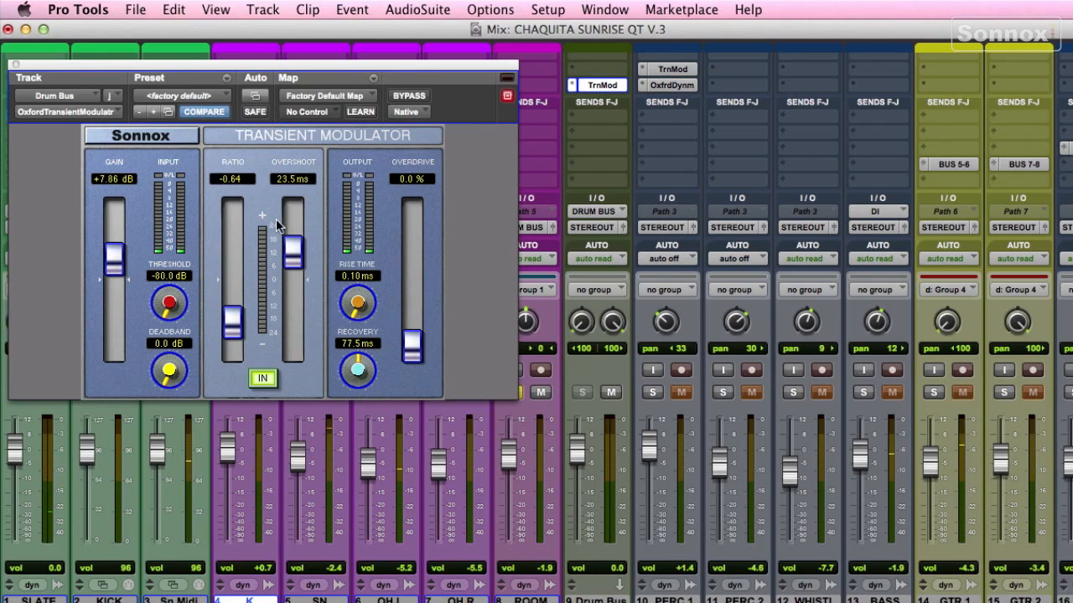
{"action": "left_click", "coordinate": [196, 97]}
{"action": "left_click", "coordinate": [195, 96]}
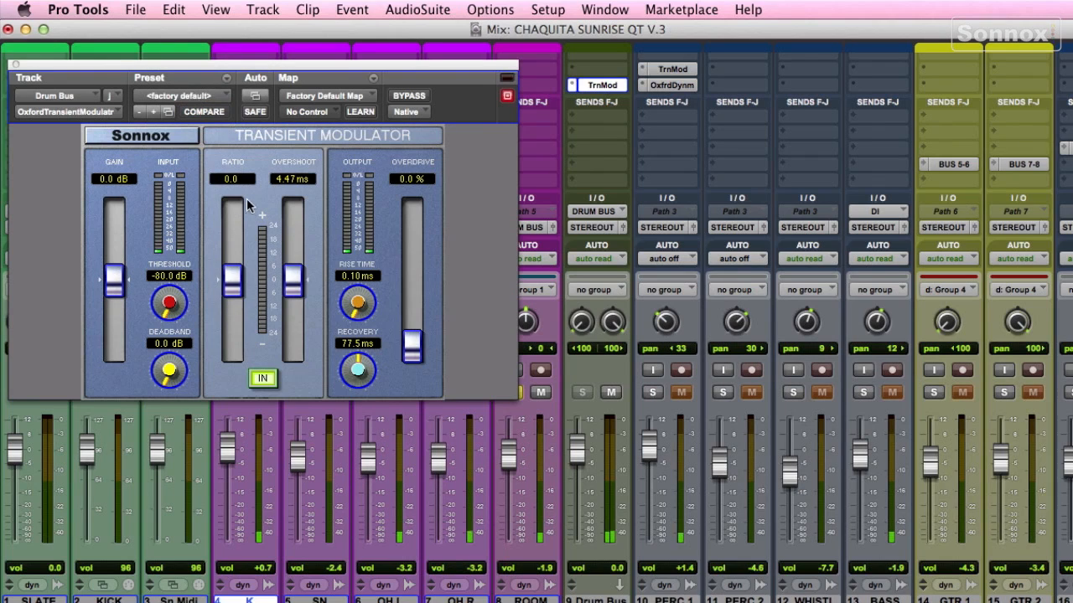
Step: Set the Drum Bus Transient Modulator to ratio -0.64, overshoot 20.1 ms and gain +6.55 dB, comparing with bypass
{"action": "left_click_drag", "start_coordinate": [236, 294], "coordinate": [232, 321]}
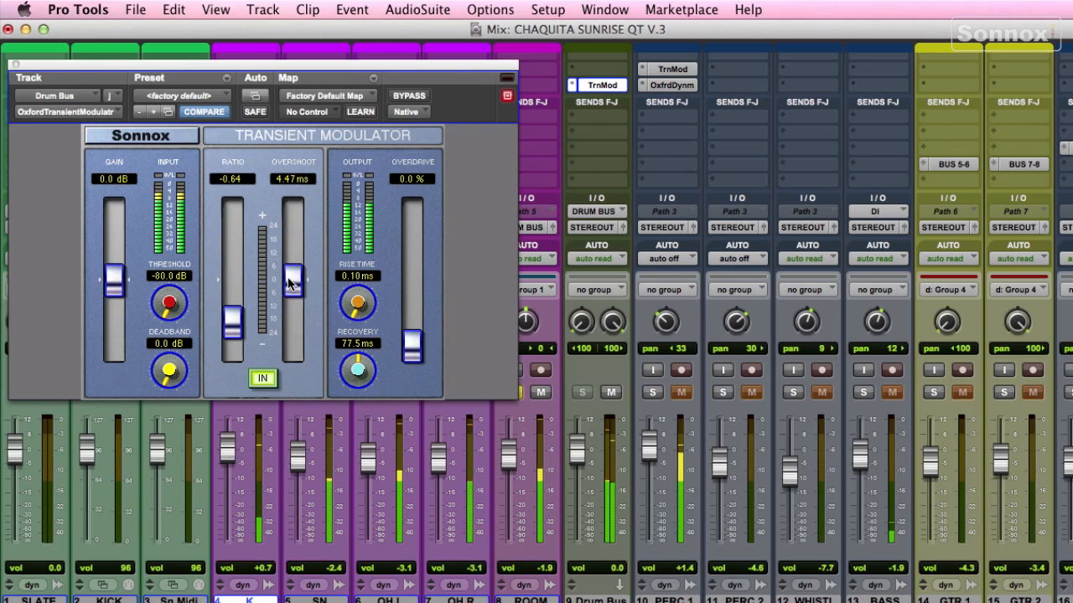
{"action": "left_click_drag", "start_coordinate": [292, 280], "coordinate": [291, 258]}
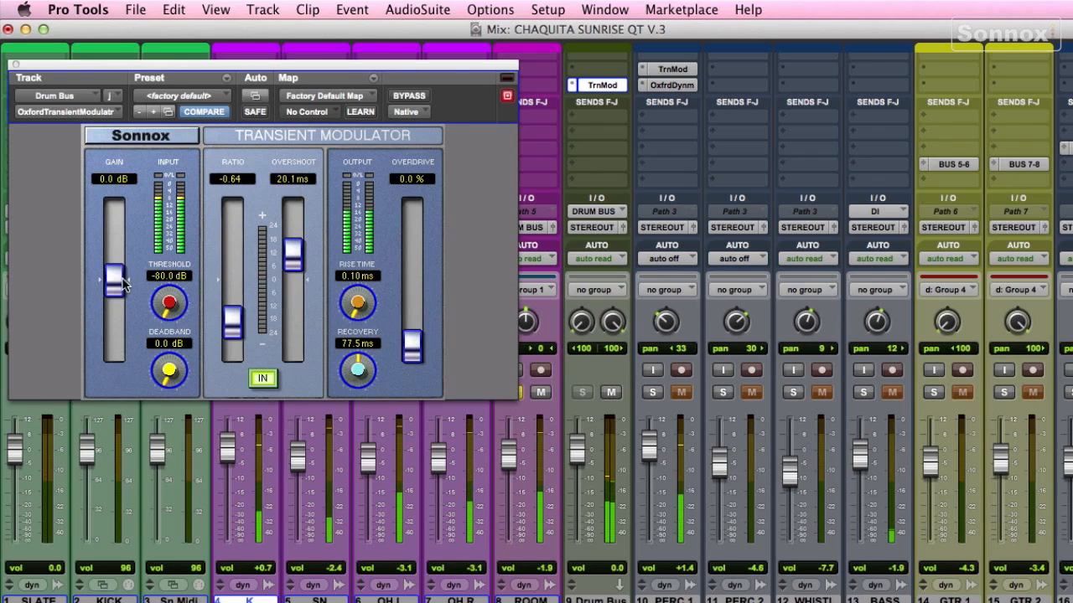
{"action": "left_click_drag", "start_coordinate": [114, 281], "coordinate": [114, 259]}
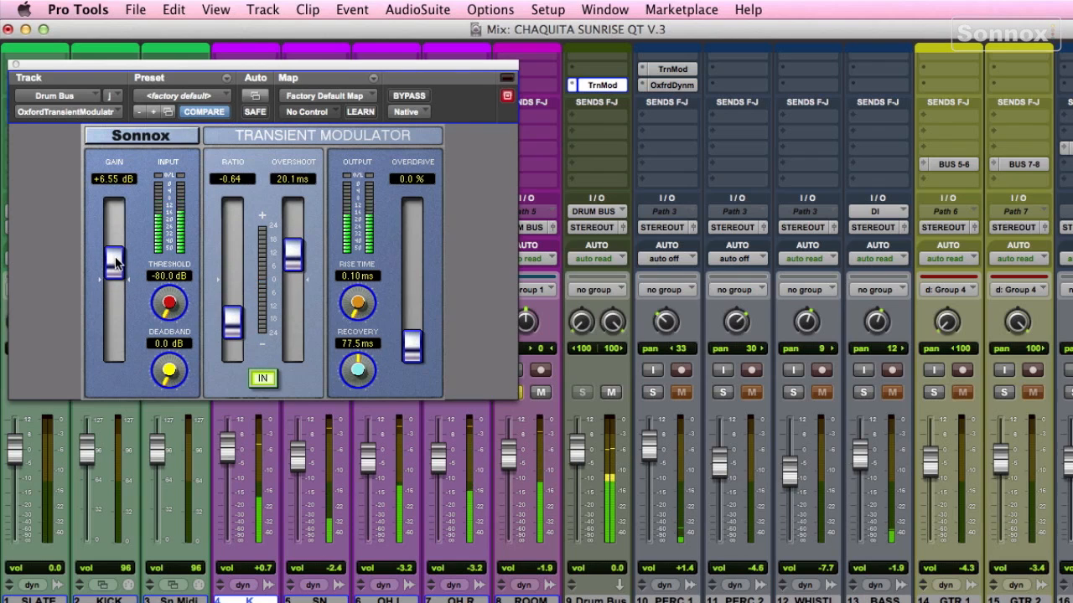
{"action": "left_click", "coordinate": [410, 96]}
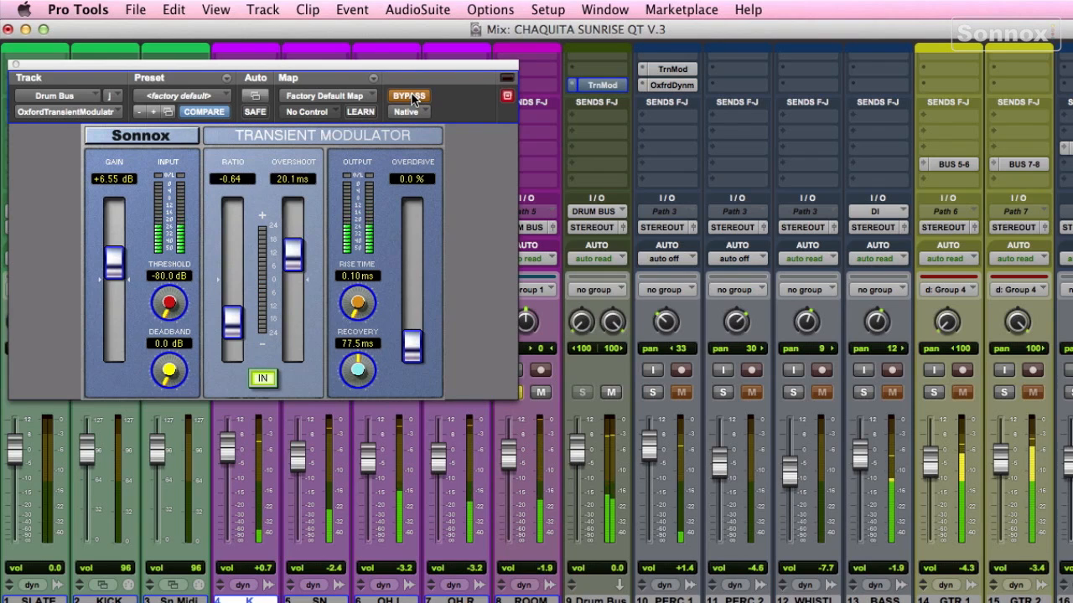
{"action": "left_click", "coordinate": [410, 96]}
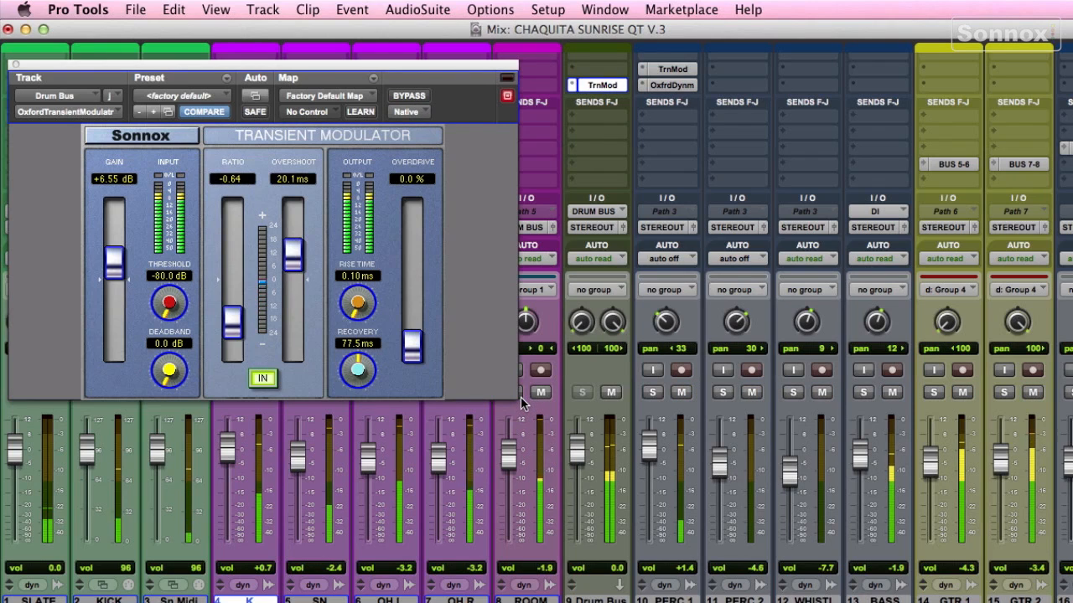
Step: Solo the PERC 1 track and open its TrnMod insert
{"action": "left_click", "coordinate": [653, 392]}
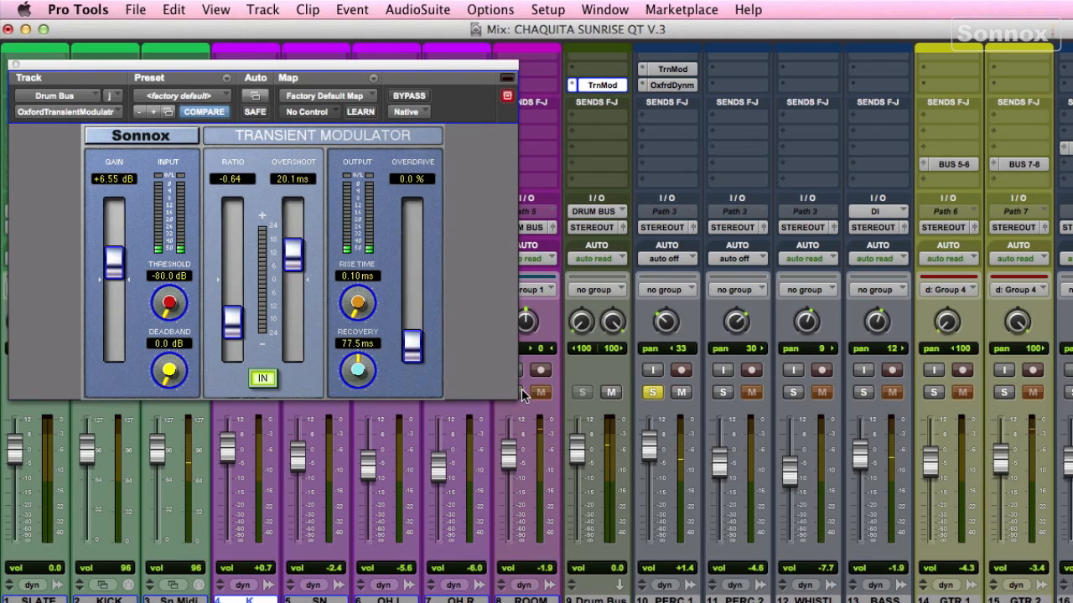
{"action": "left_click", "coordinate": [676, 71]}
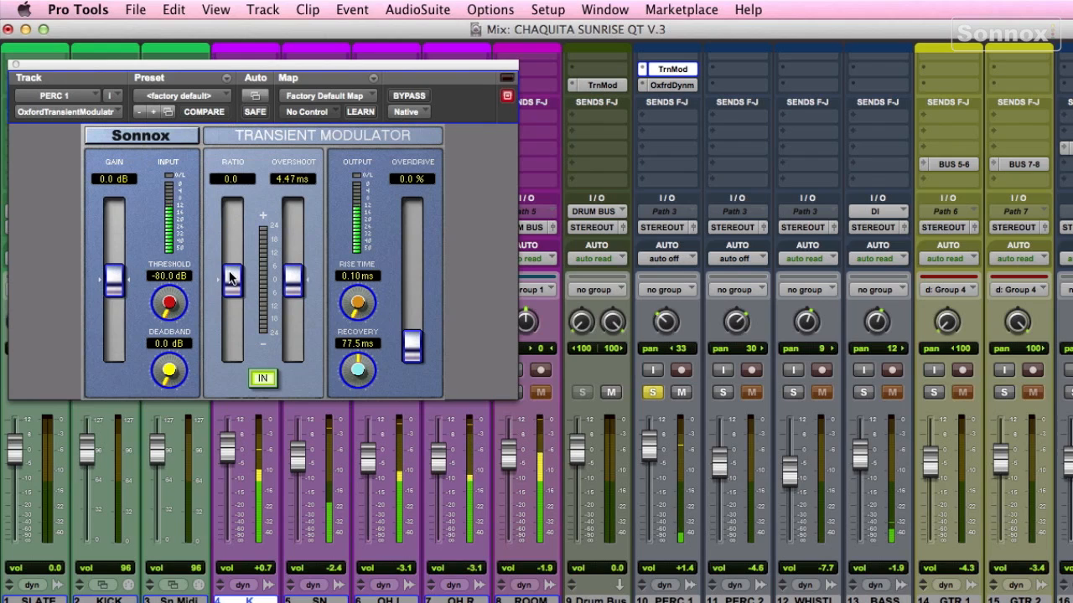
Step: Set PERC 1's Transient Modulator to ratio -0.66, overshoot 2.40 ms and gain +4.59 dB, comparing with bypass
{"action": "left_click_drag", "start_coordinate": [225, 279], "coordinate": [228, 317]}
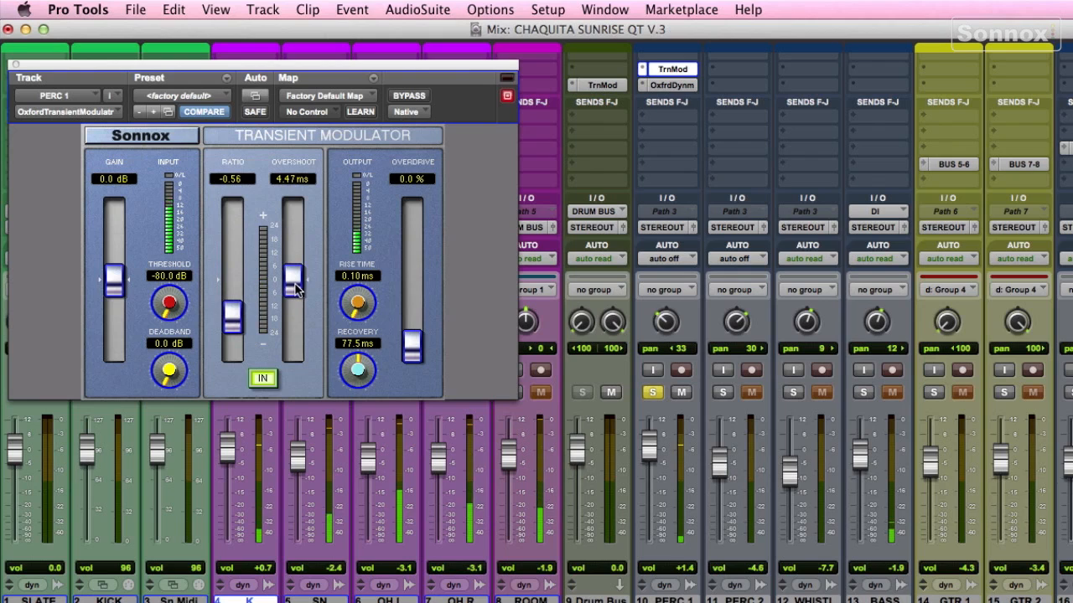
{"action": "mouse_move", "coordinate": [292, 283]}
{"action": "left_mouse_down"}
{"action": "mouse_move", "coordinate": [294, 257]}
{"action": "mouse_move", "coordinate": [291, 301]}
{"action": "left_mouse_up"}
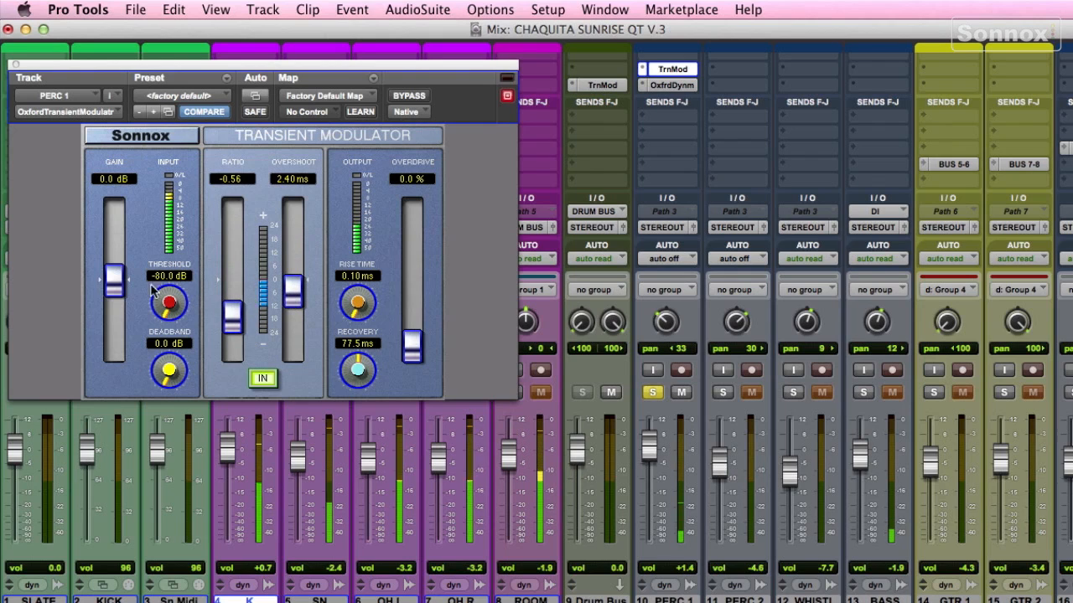
{"action": "left_click_drag", "start_coordinate": [112, 286], "coordinate": [112, 273]}
{"action": "left_click_drag", "start_coordinate": [232, 318], "coordinate": [232, 325]}
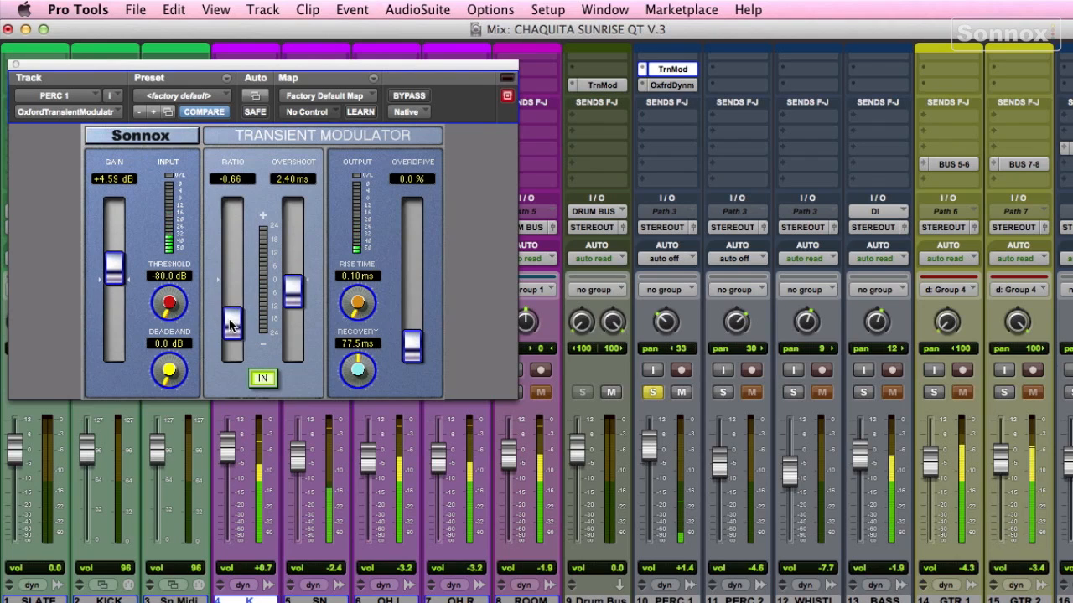
{"action": "left_click", "coordinate": [408, 95]}
{"action": "left_click", "coordinate": [408, 96]}
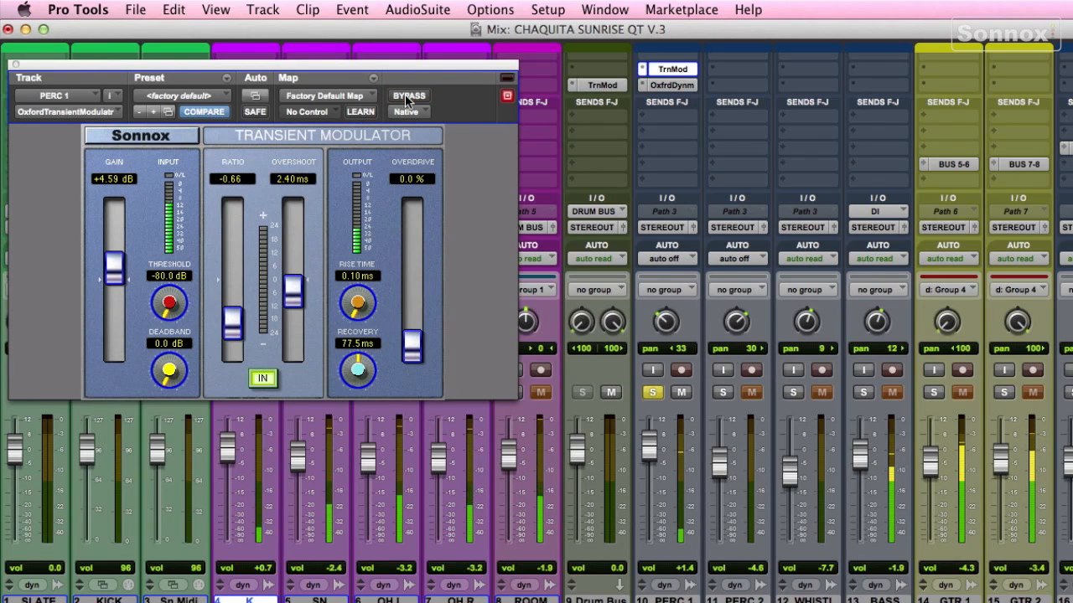
Step: Unsolo PERC 1, open its Oxford Dynamics insert and activate the compressor section
{"action": "left_click", "coordinate": [653, 392]}
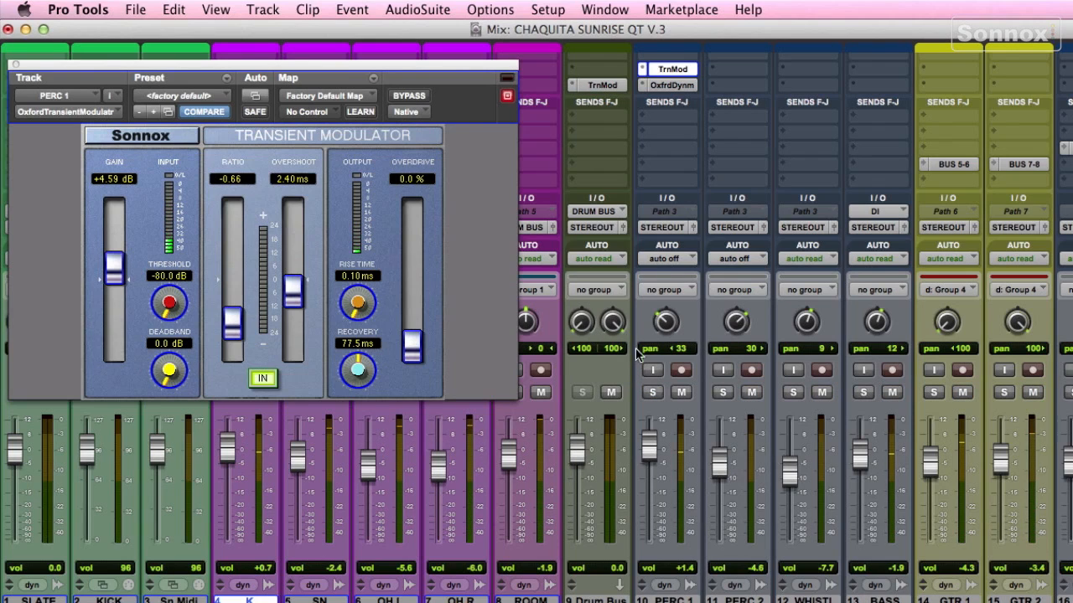
{"action": "left_click", "coordinate": [665, 87]}
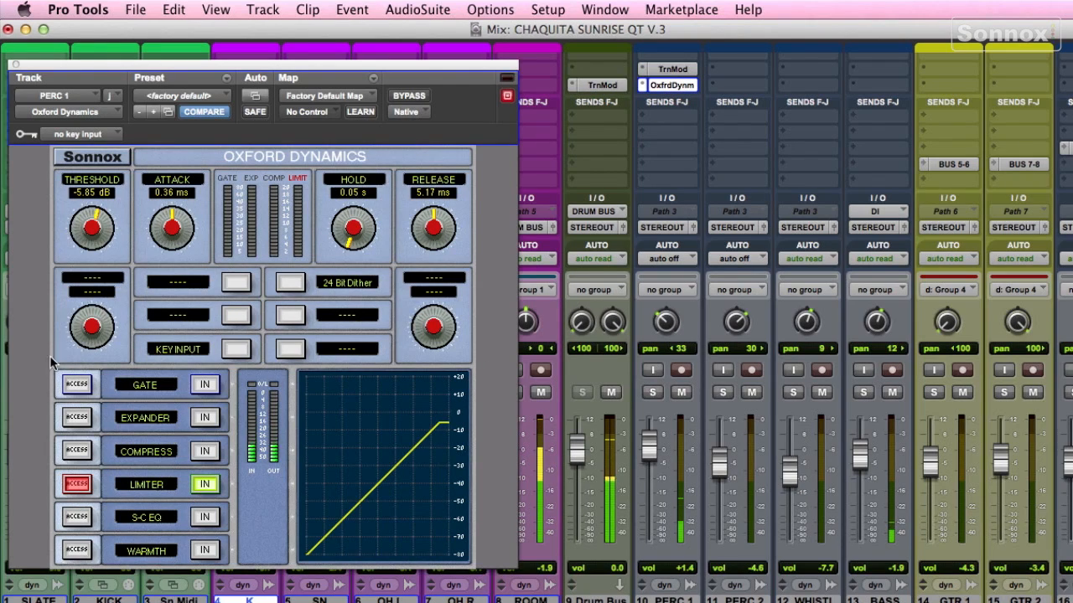
{"action": "left_click", "coordinate": [77, 450]}
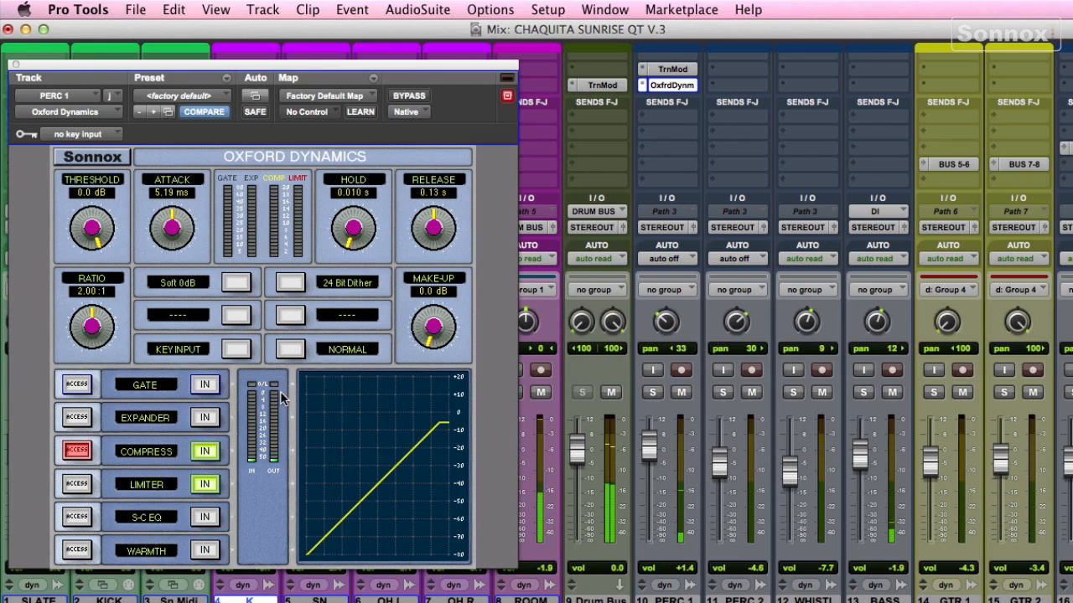
Step: Raise PERC 1's Oxford Dynamics make-up gain to +6.03 dB
{"action": "left_click_drag", "start_coordinate": [440, 341], "coordinate": [450, 310]}
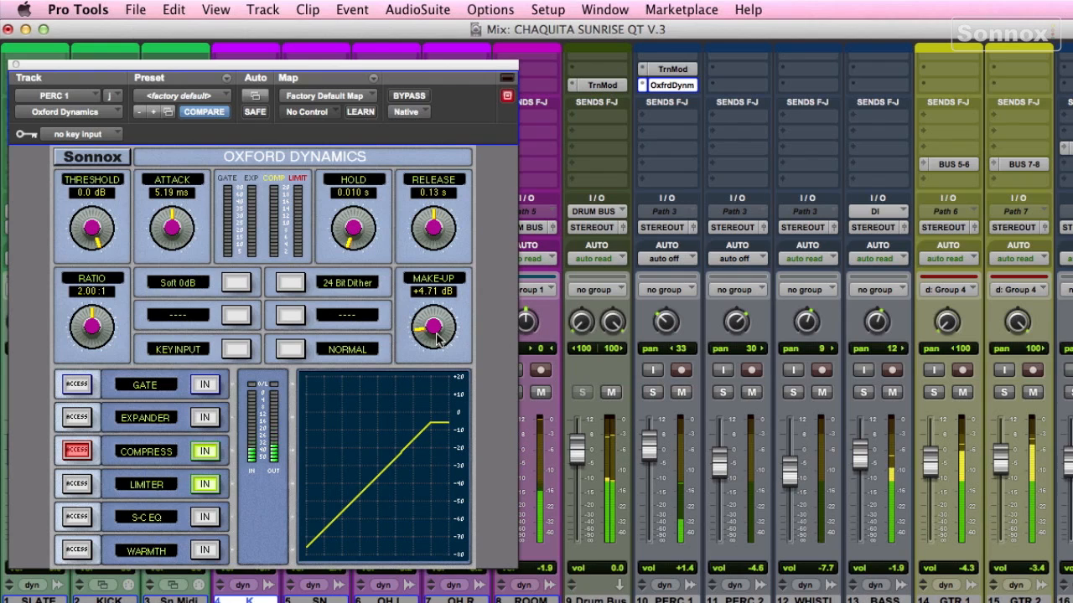
{"action": "mouse_move", "coordinate": [437, 338]}
{"action": "left_mouse_down"}
{"action": "mouse_move", "coordinate": [438, 310]}
{"action": "mouse_move", "coordinate": [435, 327]}
{"action": "left_mouse_up"}
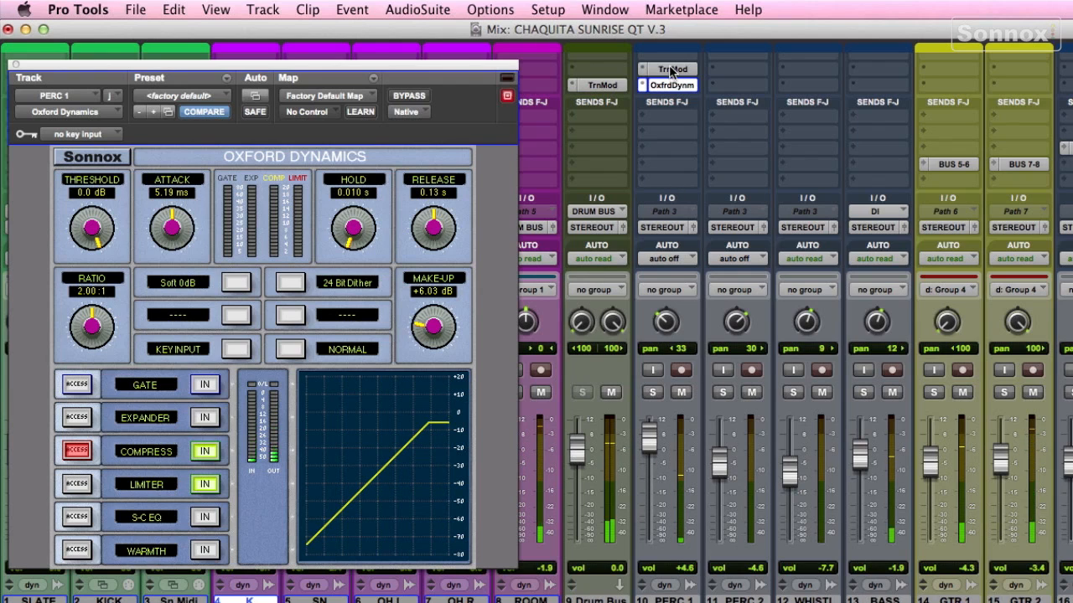
Step: Reopen PERC 1's Transient Modulator and readjust it to ratio -0.48, overshoot 10.3 ms and gain +9.50 dB
{"action": "left_click", "coordinate": [672, 69]}
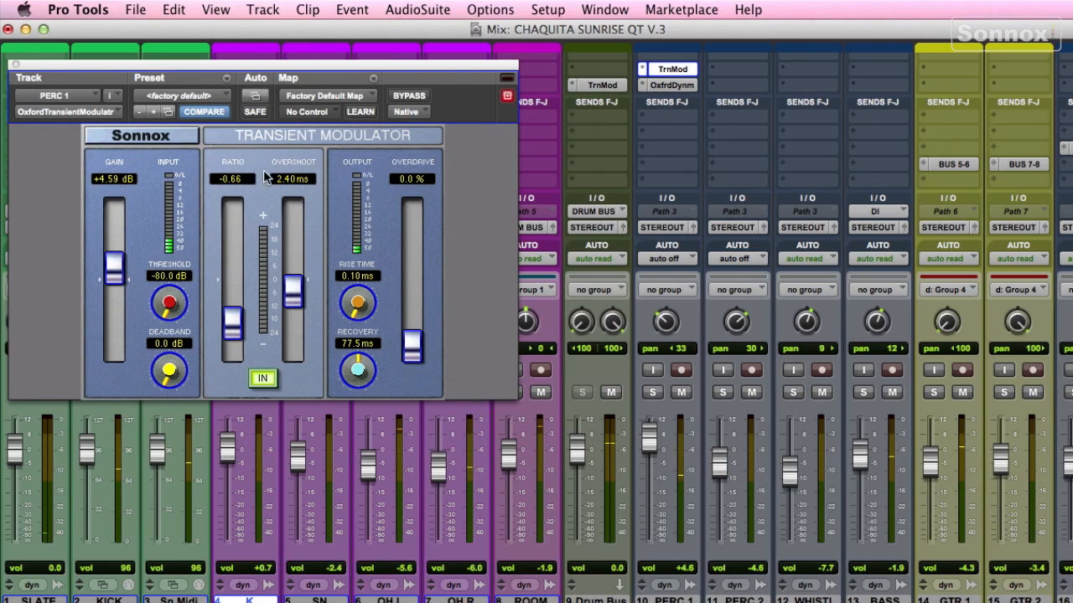
{"action": "left_click_drag", "start_coordinate": [227, 327], "coordinate": [292, 290]}
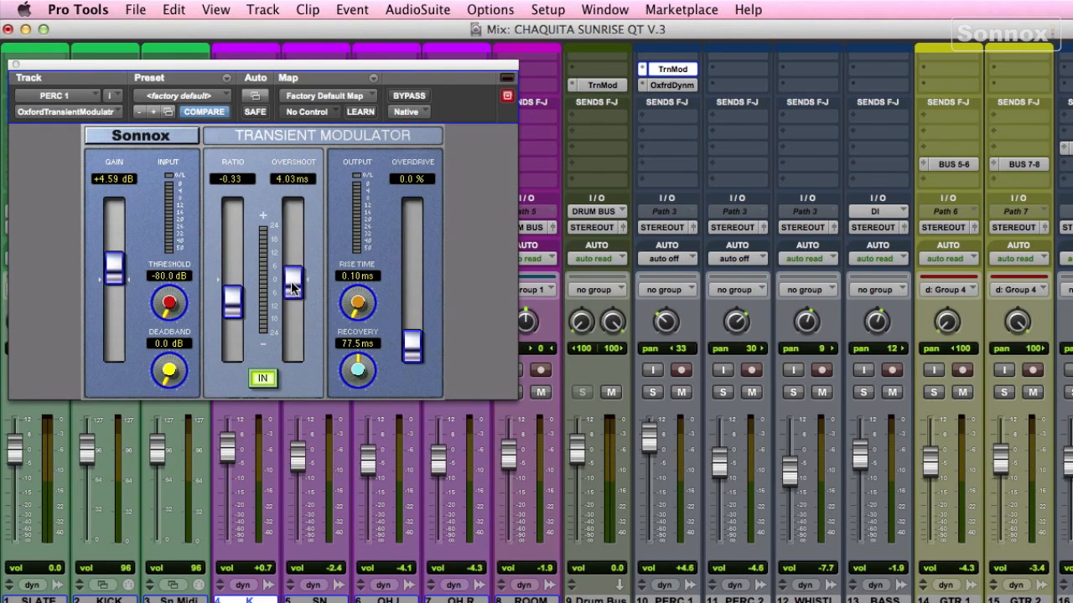
{"action": "left_click", "coordinate": [233, 300], "text": "alt"}
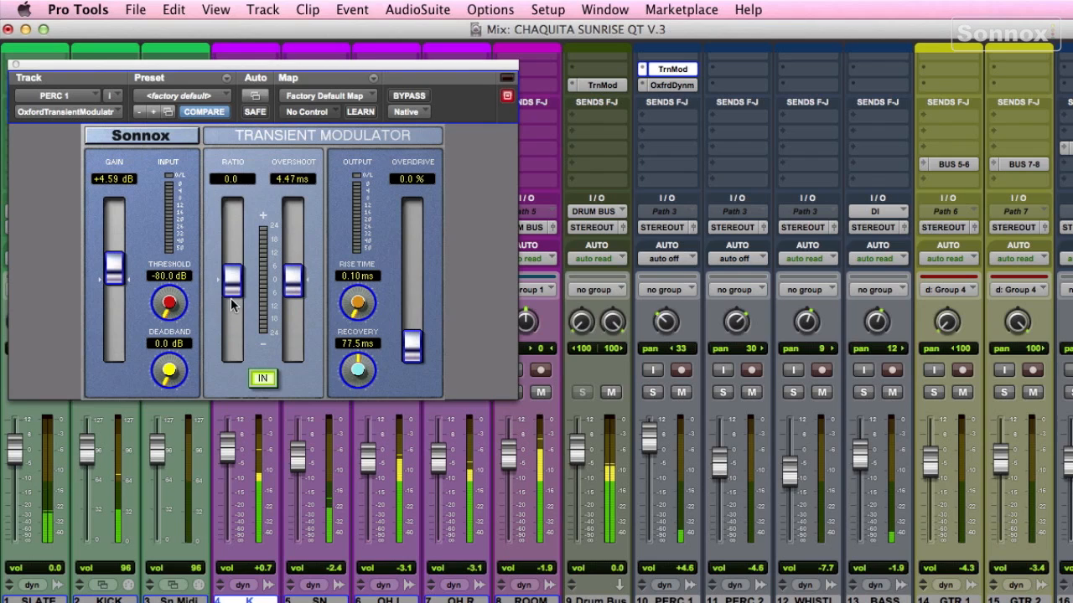
{"action": "left_click", "coordinate": [118, 270], "text": "alt"}
{"action": "left_click_drag", "start_coordinate": [232, 281], "coordinate": [232, 259]}
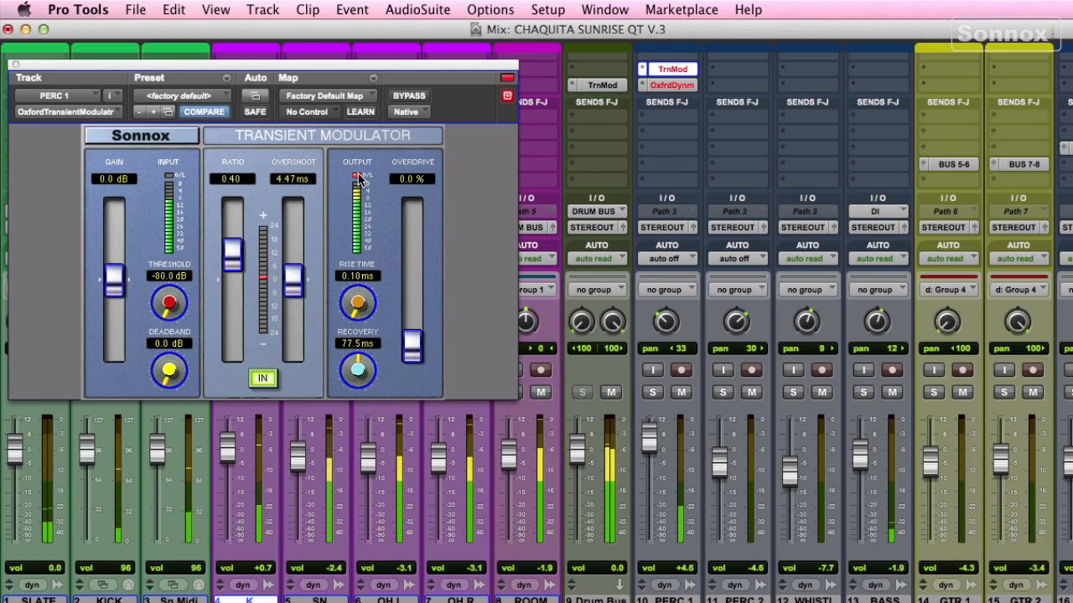
{"action": "left_click_drag", "start_coordinate": [236, 259], "coordinate": [234, 319]}
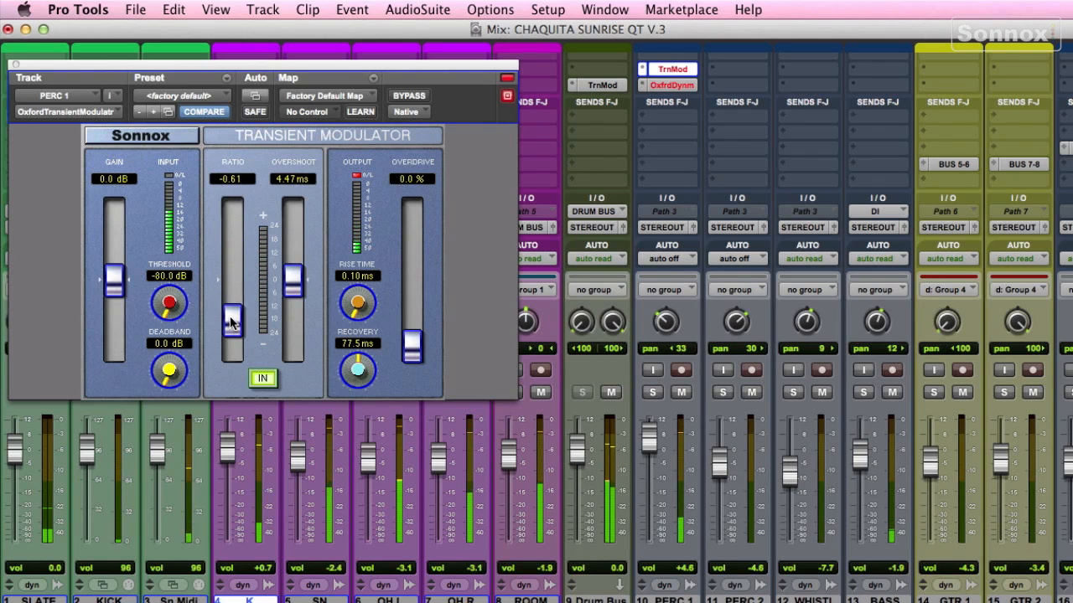
{"action": "left_click_drag", "start_coordinate": [293, 293], "coordinate": [290, 278]}
{"action": "left_click_drag", "start_coordinate": [232, 315], "coordinate": [232, 312]}
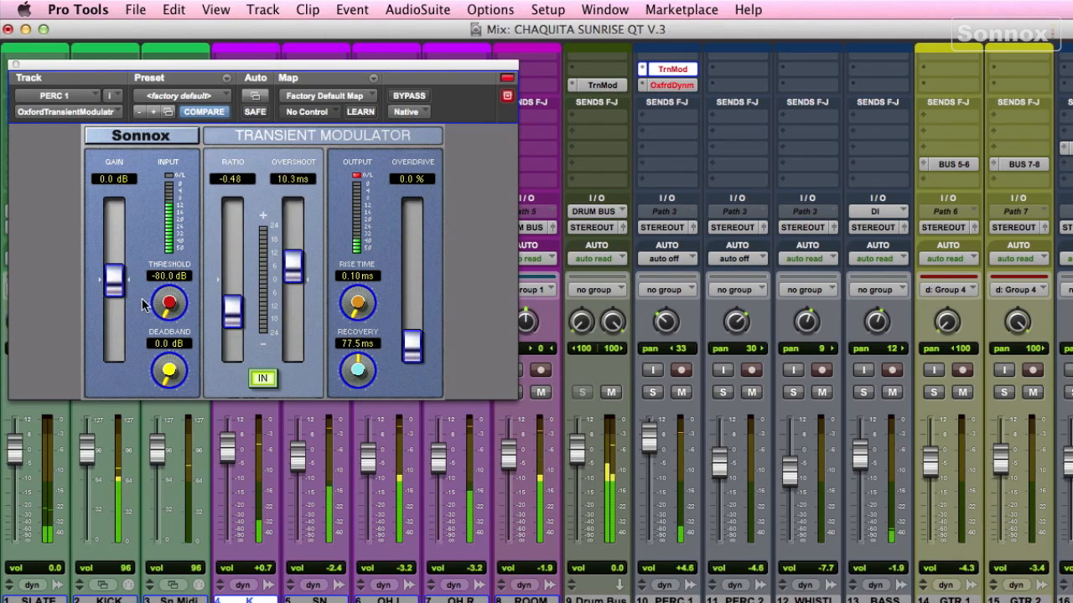
{"action": "left_click_drag", "start_coordinate": [114, 281], "coordinate": [113, 262]}
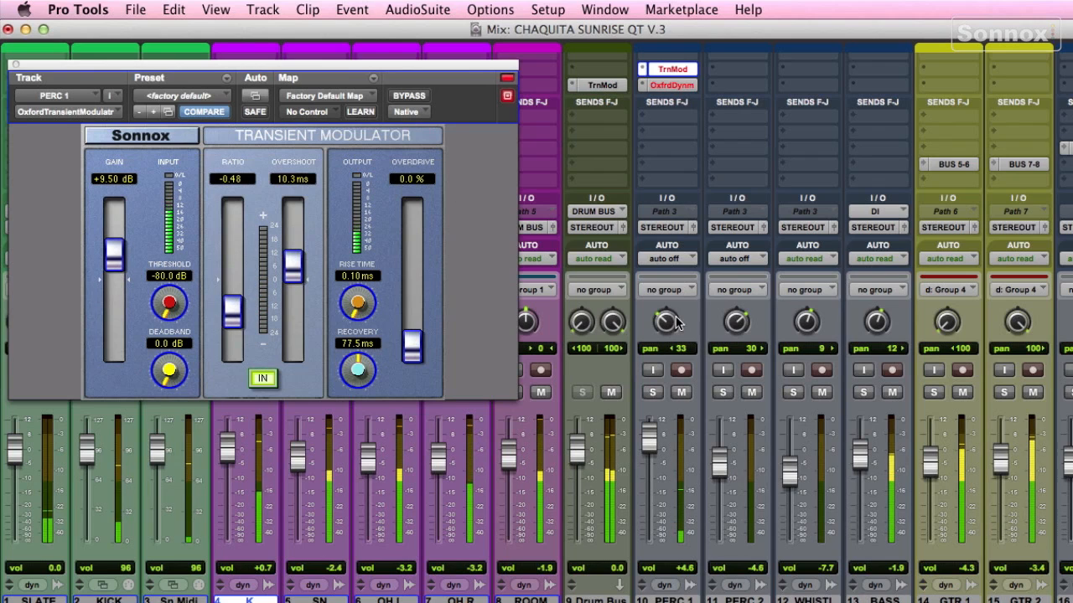
Step: Compare PERC 1 with both its Transient Modulator and Oxford Dynamics inserts bypassed and re-enabled during playback
{"action": "left_click", "coordinate": [662, 87], "text": "super"}
{"action": "left_click", "coordinate": [666, 69], "text": "super"}
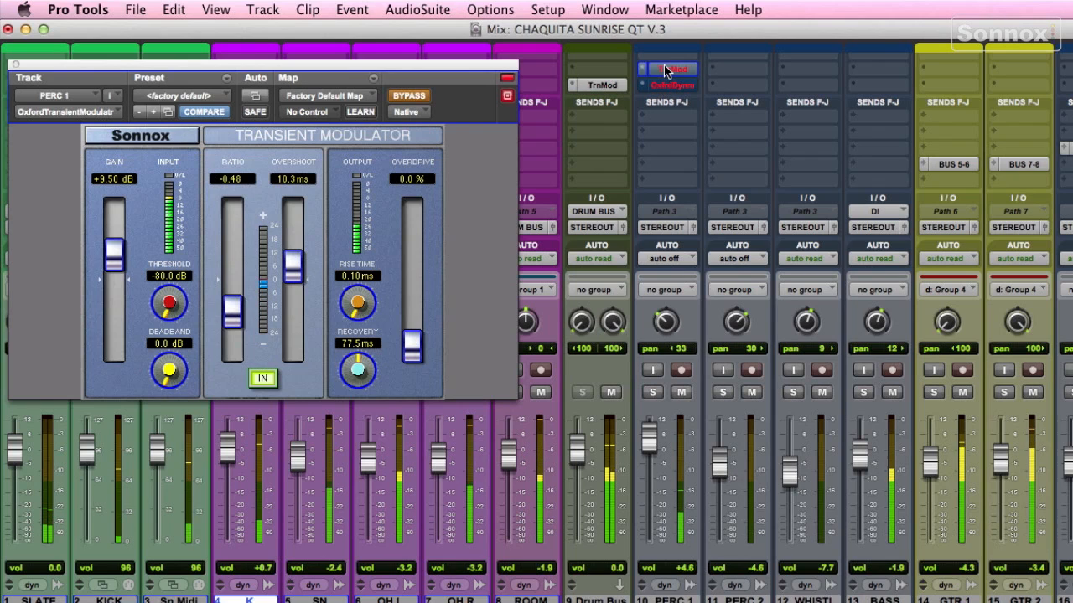
{"action": "left_click", "coordinate": [666, 69], "text": "super"}
{"action": "left_click", "coordinate": [665, 89], "text": "super"}
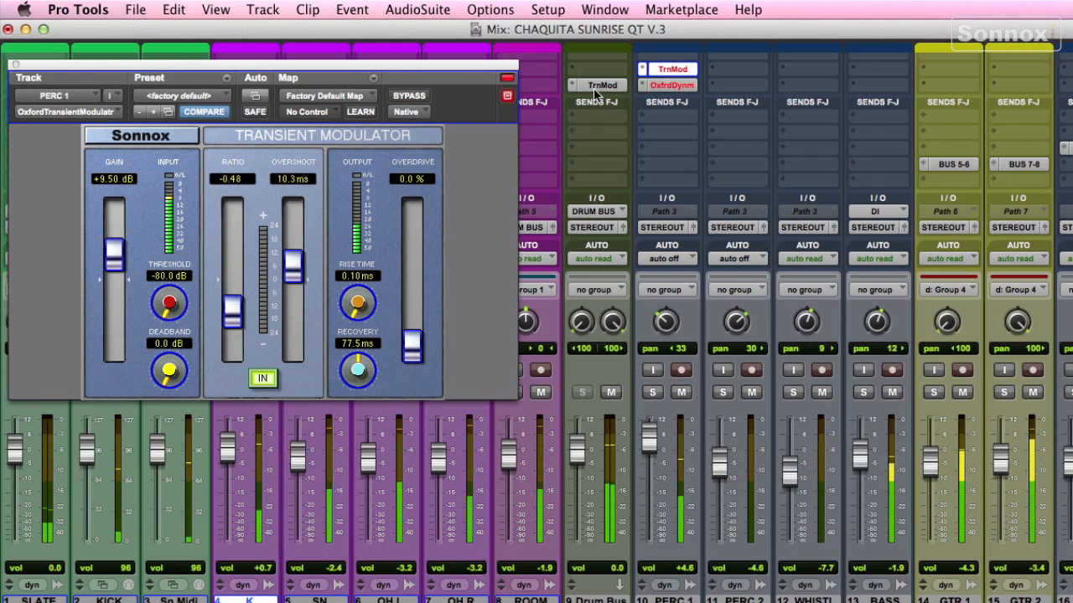
{"action": "key", "text": "space"}
{"action": "left_click", "coordinate": [675, 71]}
{"action": "left_click", "coordinate": [672, 70]}
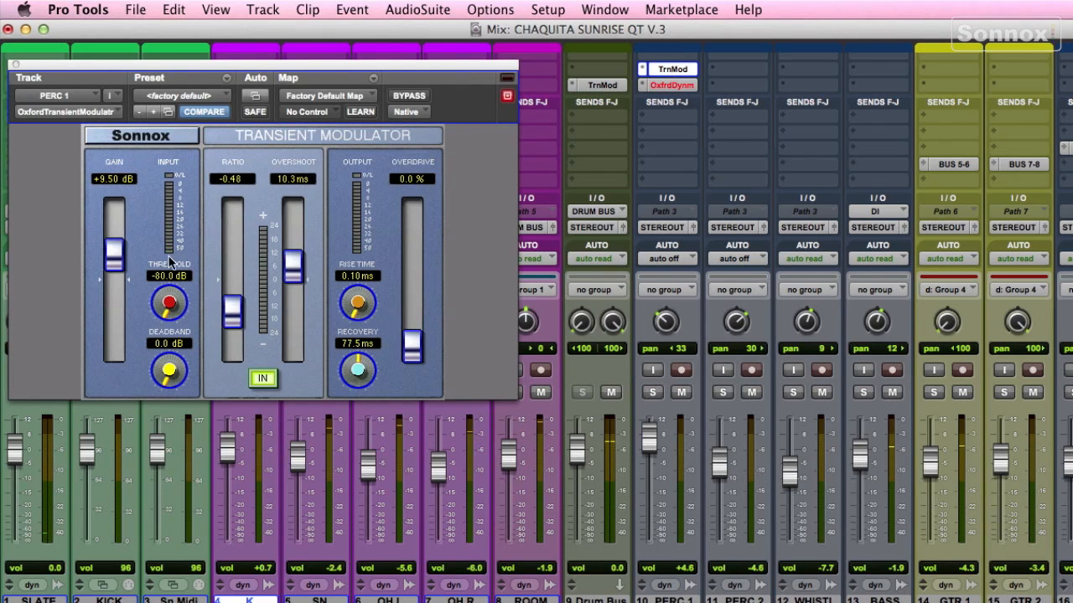
Step: Solo PERC 1, set its Transient Modulator ratio to -0.63 and compare the inserts with bypass
{"action": "left_click", "coordinate": [672, 86]}
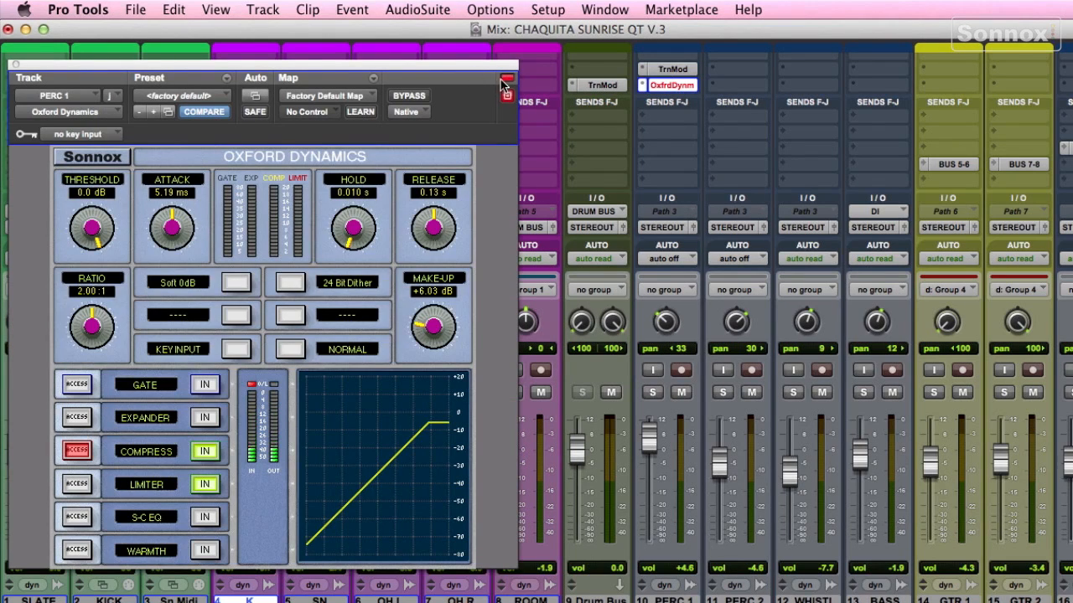
{"action": "left_click", "coordinate": [652, 392]}
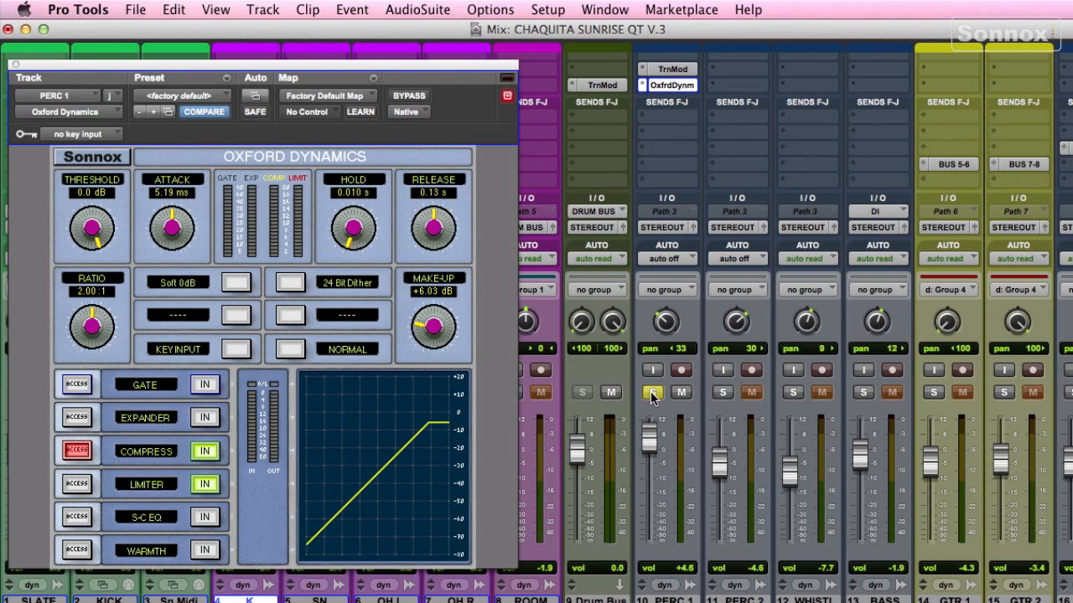
{"action": "left_click", "coordinate": [662, 71]}
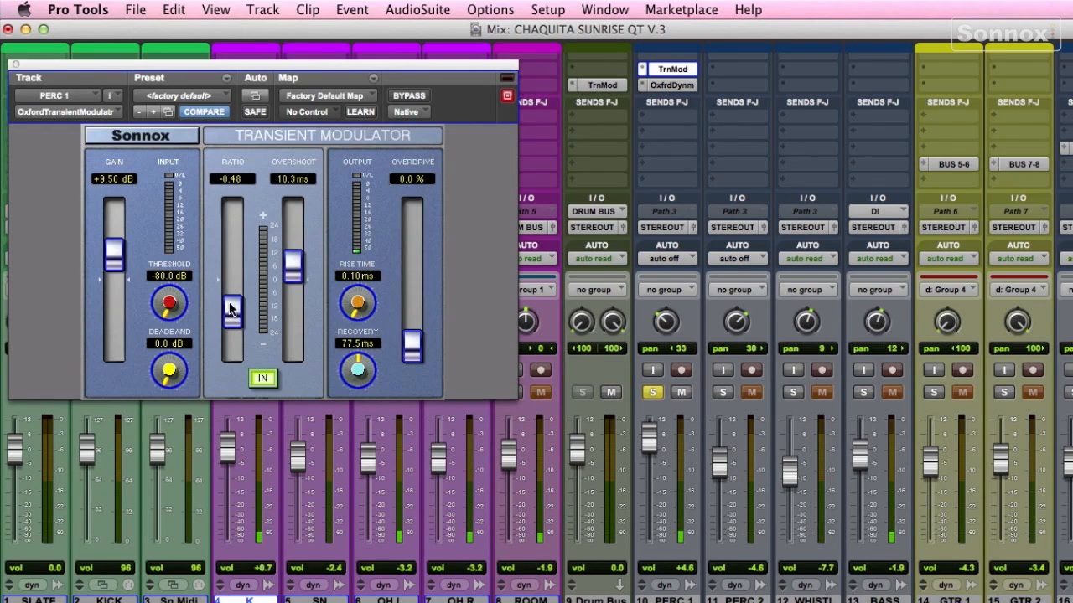
{"action": "mouse_move", "coordinate": [232, 311]}
{"action": "left_mouse_down"}
{"action": "mouse_move", "coordinate": [227, 335]}
{"action": "mouse_move", "coordinate": [232, 275]}
{"action": "mouse_move", "coordinate": [232, 321]}
{"action": "left_mouse_up"}
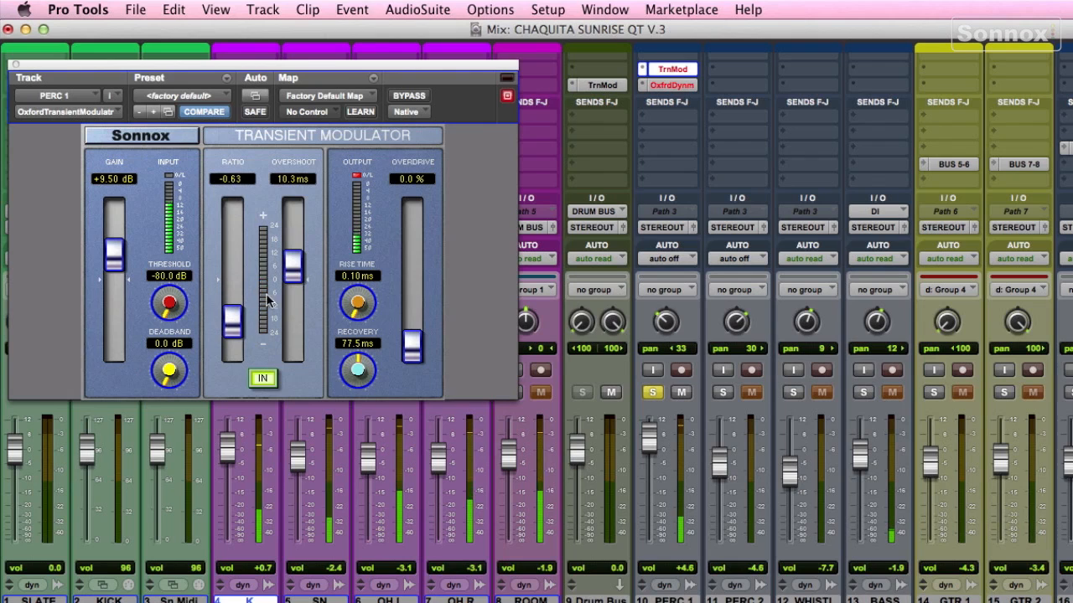
{"action": "left_click", "coordinate": [650, 71]}
{"action": "left_click", "coordinate": [681, 70]}
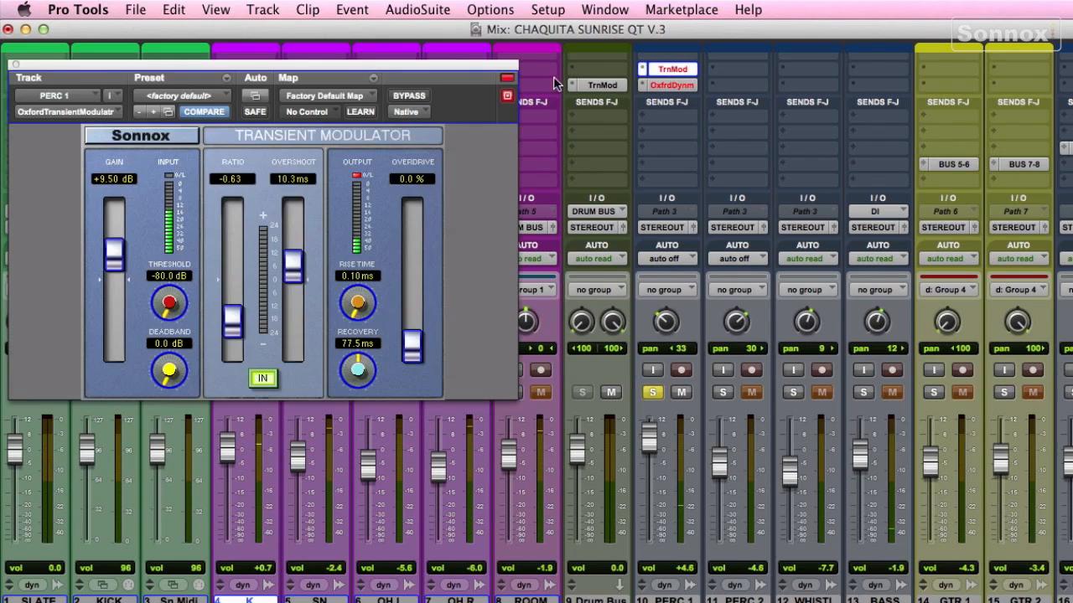
Step: Unsolo PERC 1 and close the plug-in window
{"action": "left_click", "coordinate": [677, 85]}
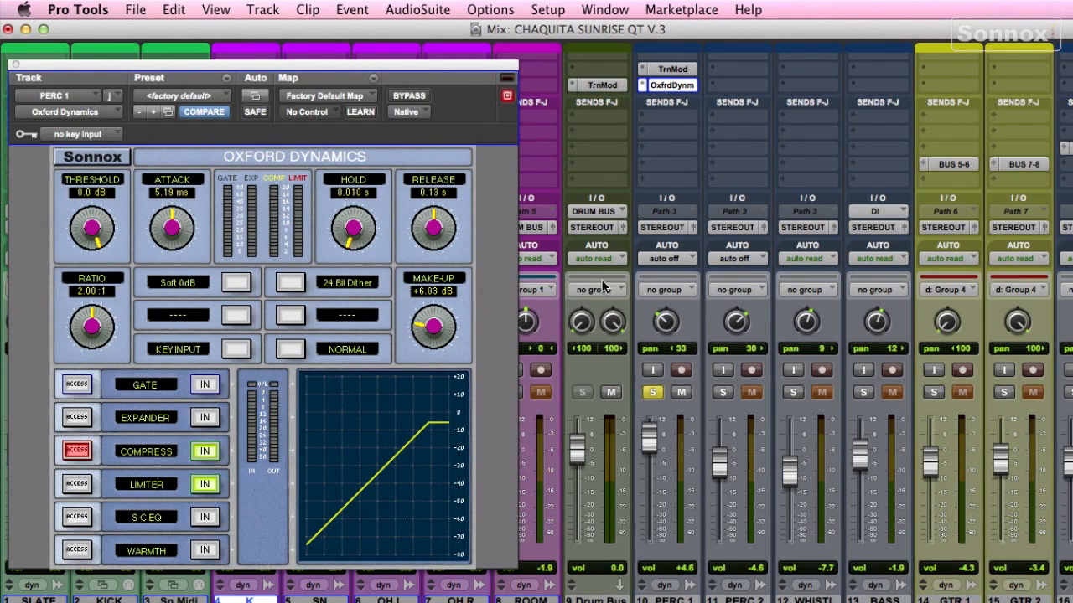
{"action": "left_click", "coordinate": [652, 393]}
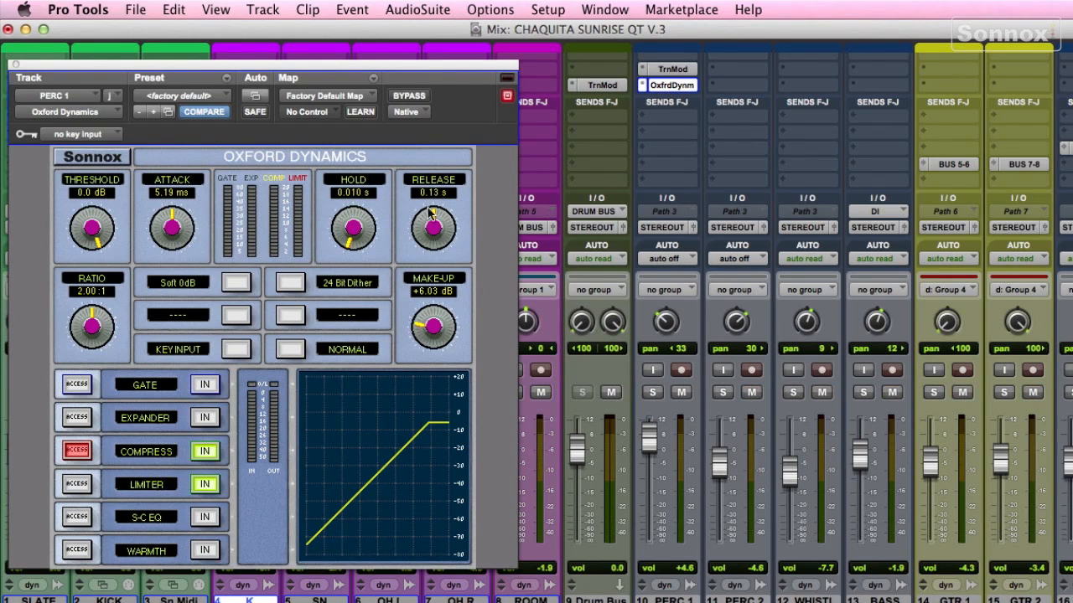
{"action": "left_click", "coordinate": [15, 66]}
Step: Switch to the Edit window to view the whole session, then return to the Mix window
{"action": "key", "text": "super+equal"}
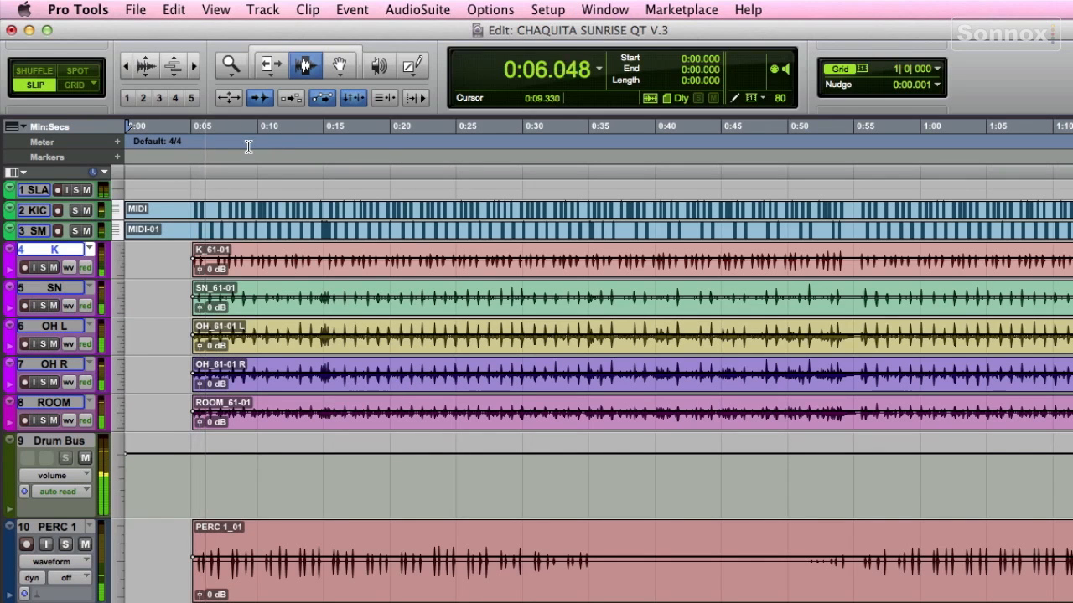
{"action": "left_click", "coordinate": [126, 66]}
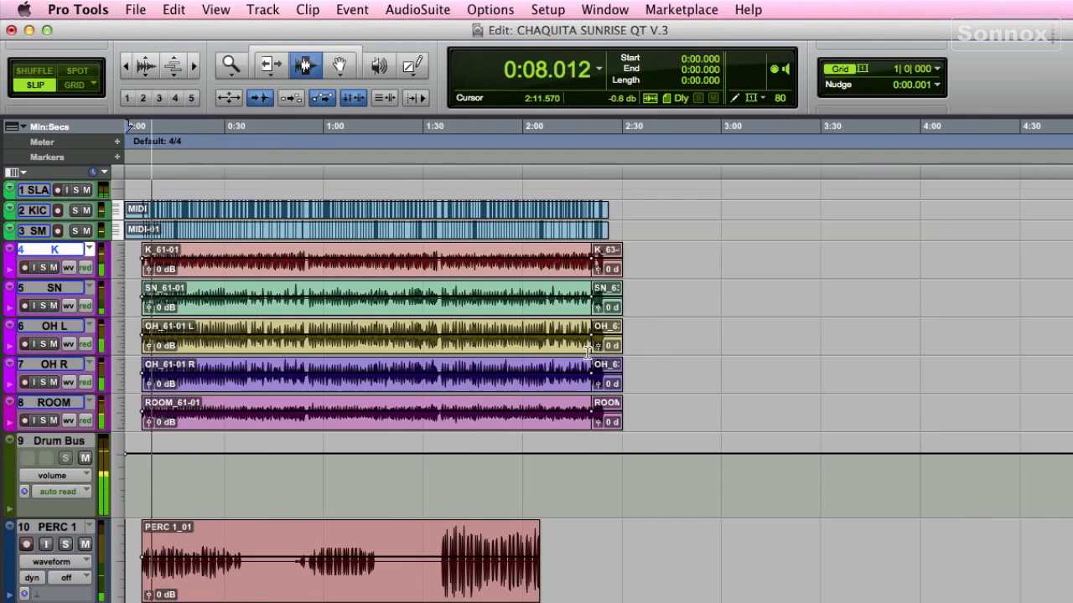
{"action": "left_click", "coordinate": [539, 327]}
{"action": "key", "text": "super+equal"}
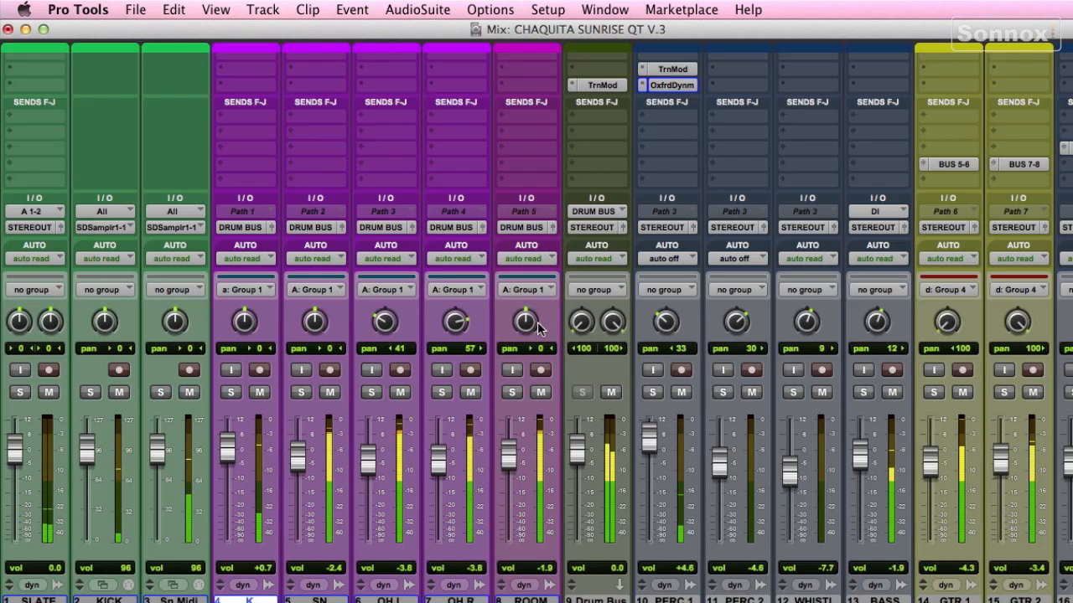
Step: Open the Drum Bus Transient Modulator and lower the PERC 2 fader to -11.1 dB
{"action": "left_click", "coordinate": [602, 86]}
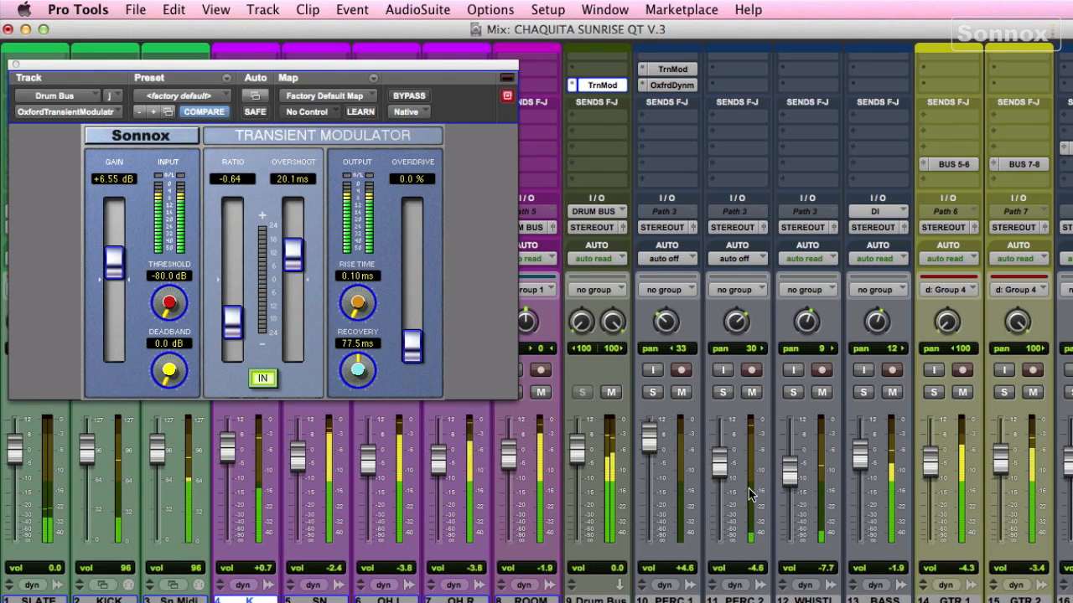
{"action": "left_click_drag", "start_coordinate": [720, 471], "coordinate": [723, 493]}
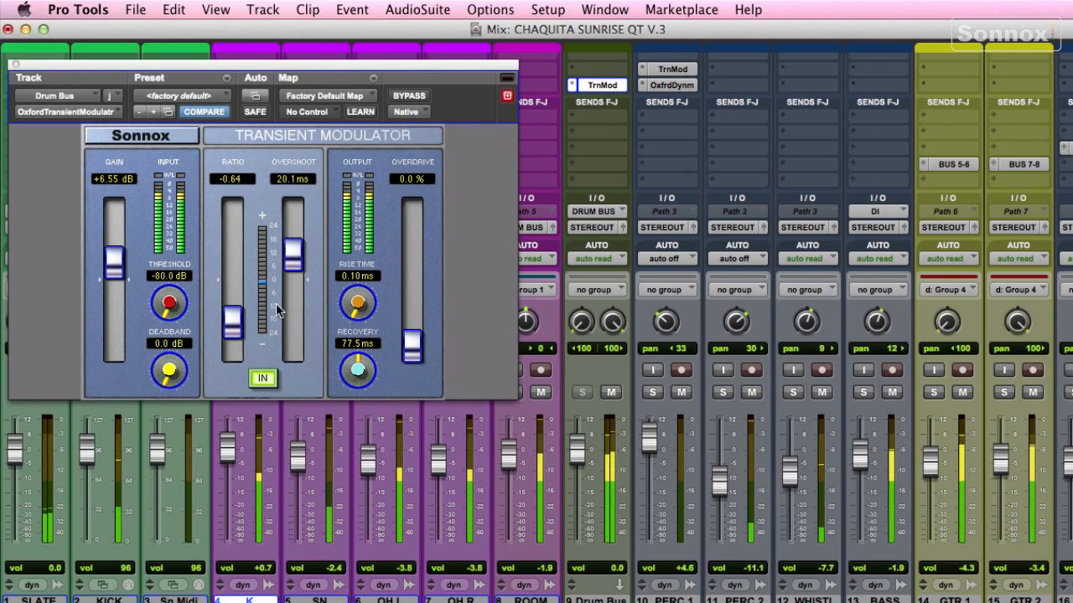
Step: Compare the Drum Bus Transient Modulator with bypass, then set its ratio to -0.68 and gain to +9.83 dB
{"action": "left_click", "coordinate": [407, 97]}
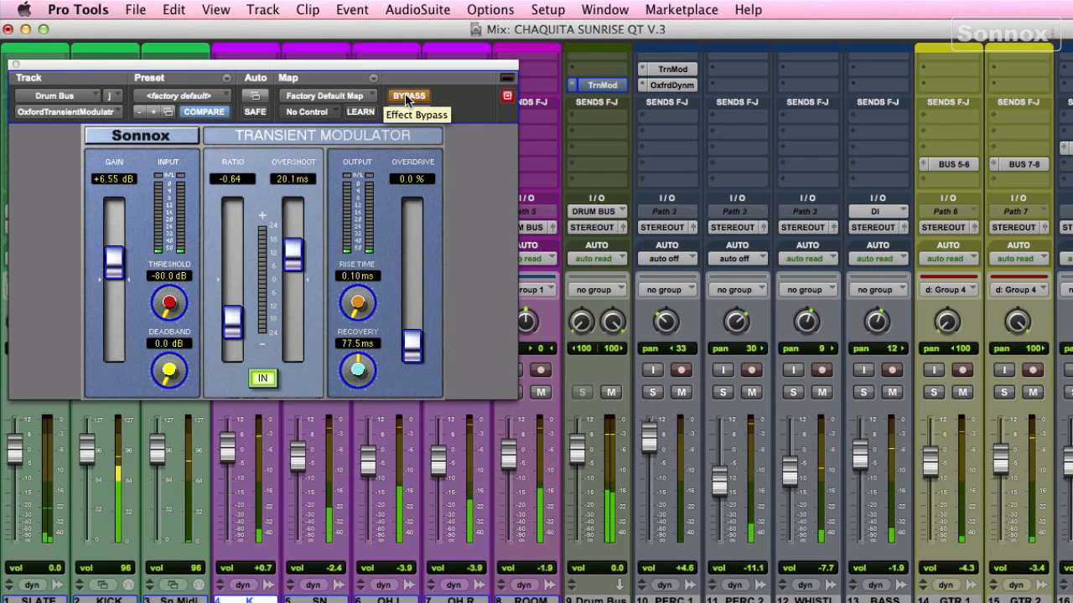
{"action": "left_click", "coordinate": [408, 96]}
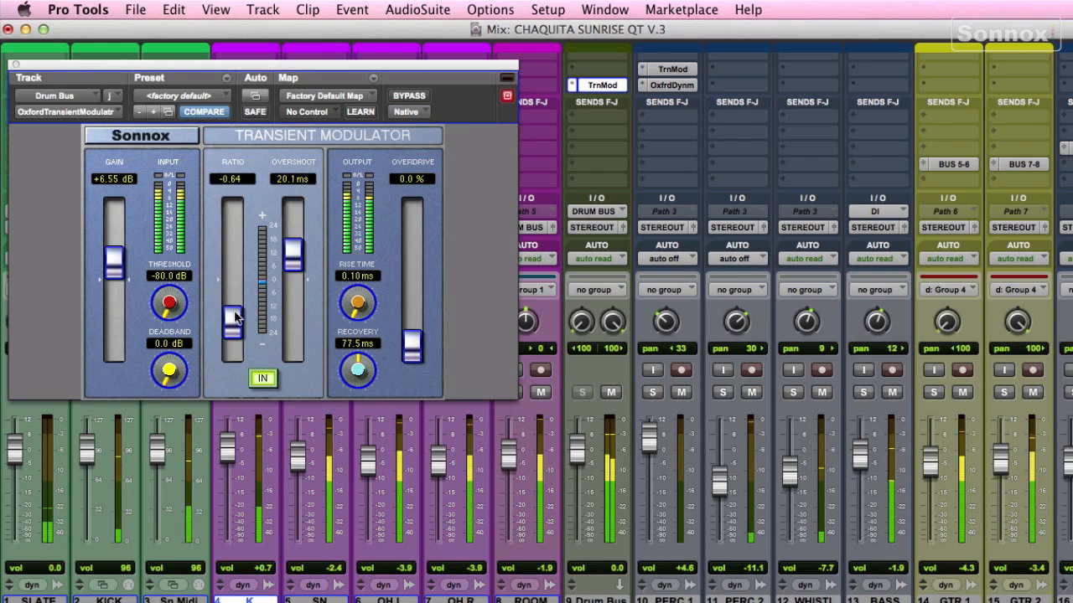
{"action": "left_click_drag", "start_coordinate": [235, 317], "coordinate": [235, 322]}
{"action": "left_click_drag", "start_coordinate": [112, 275], "coordinate": [114, 250]}
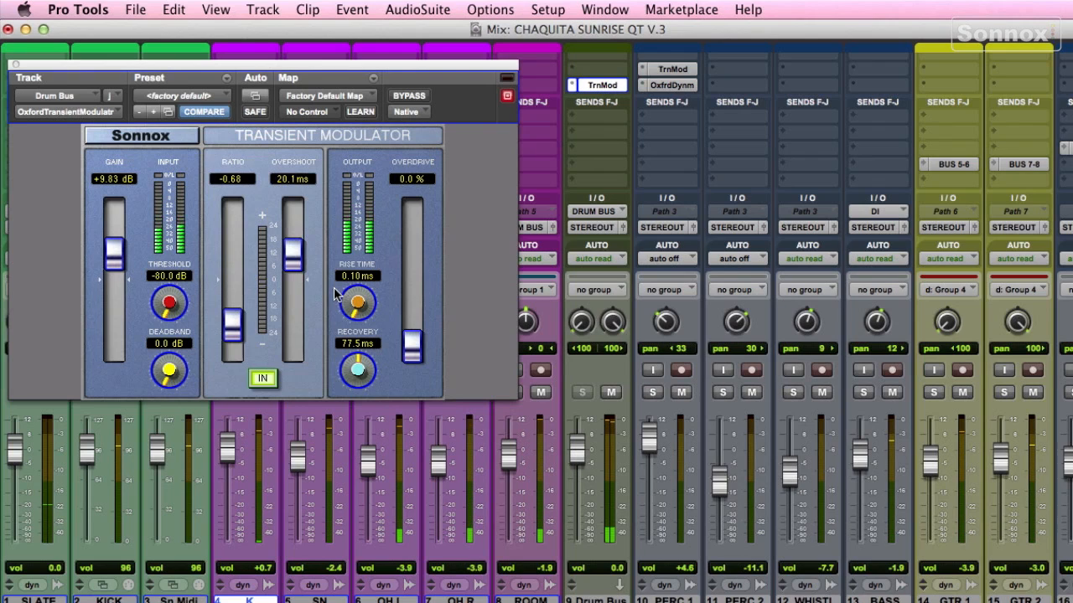